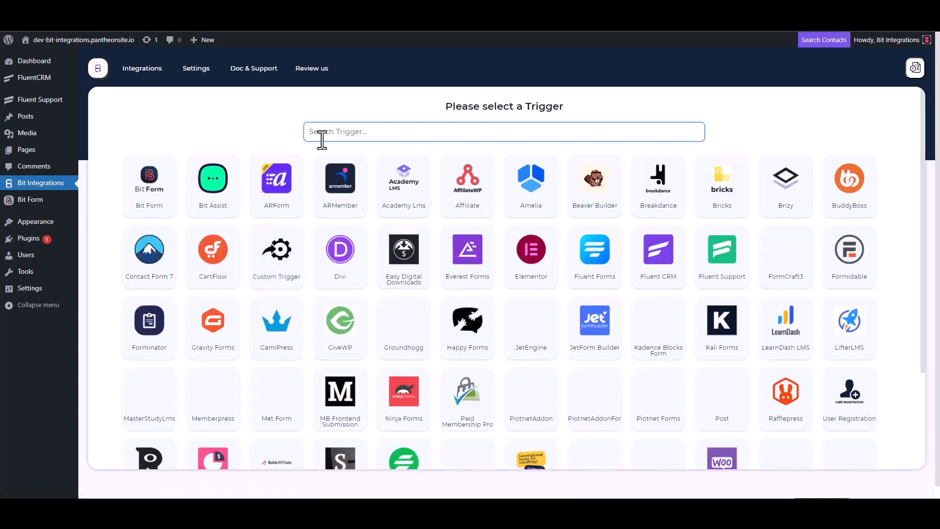
Choose Fluent Support as the trigger, copy its webhook URL and start fetching test data
{"action": "left_click", "coordinate": [724, 273]}
{"action": "left_click", "coordinate": [669, 236]}
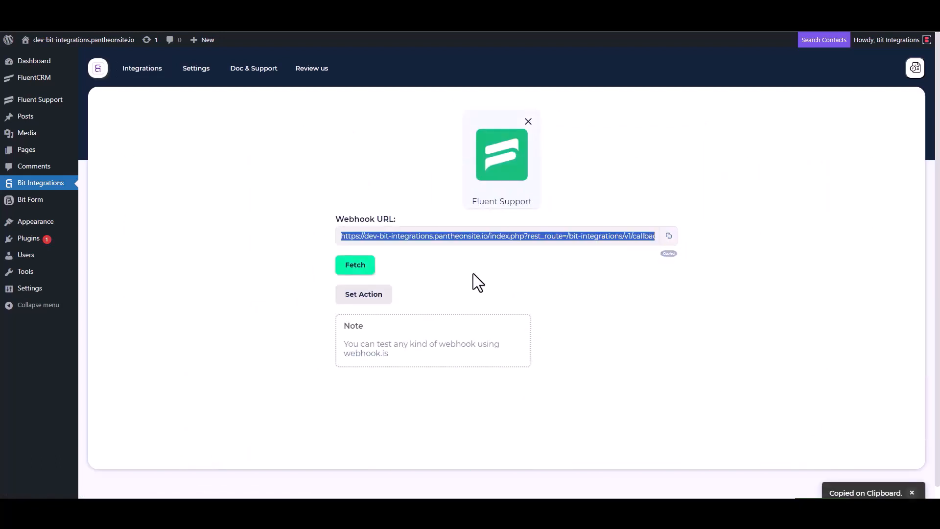
{"action": "left_click", "coordinate": [354, 267]}
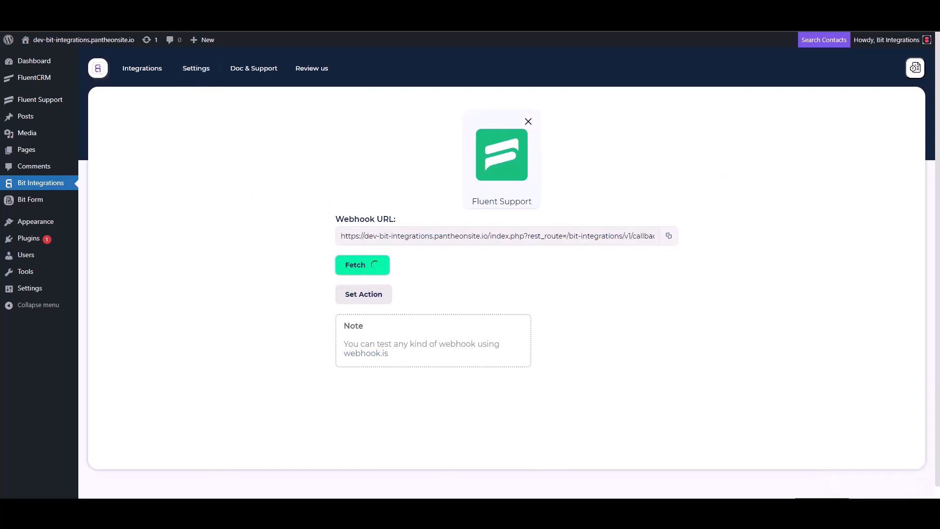
{"action": "left_click", "coordinate": [190, 9]}
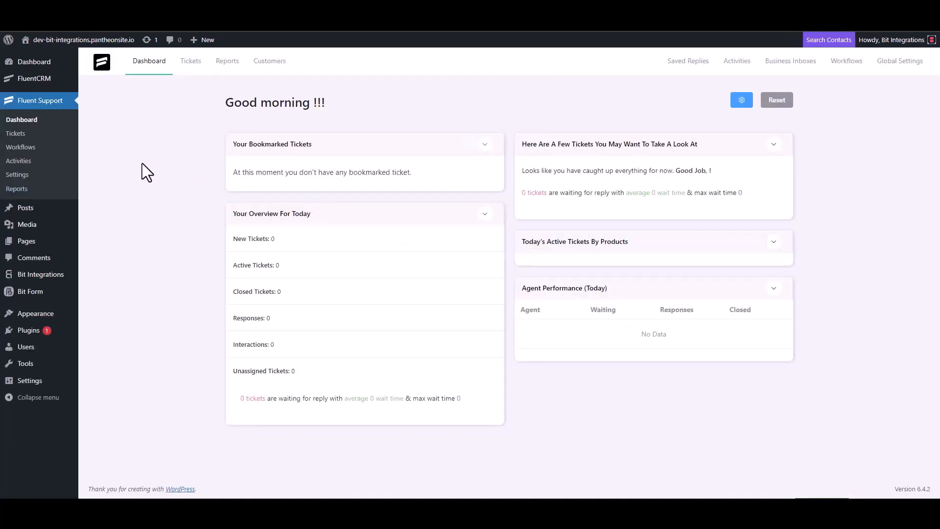
Add a new Automatic workflow named 'Bit Integrations' from the Workflows page
{"action": "left_click", "coordinate": [28, 147]}
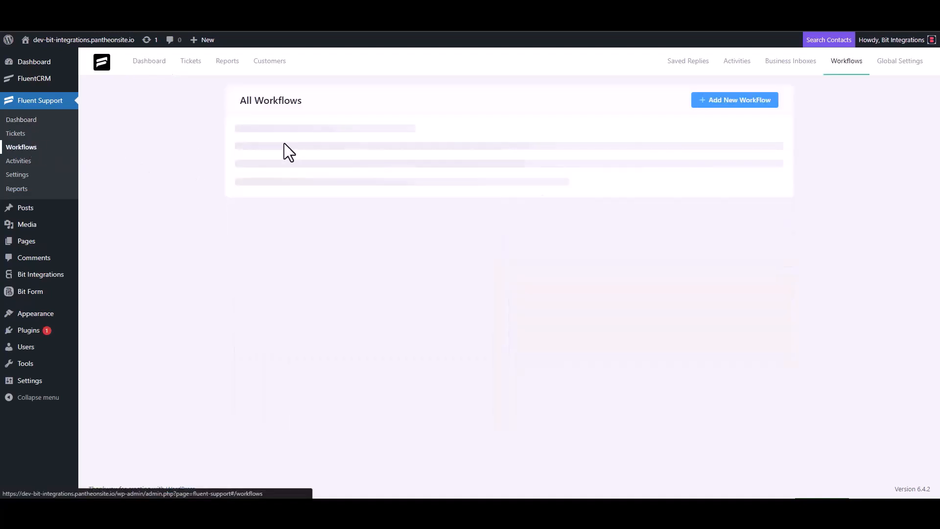
{"action": "left_click", "coordinate": [721, 103]}
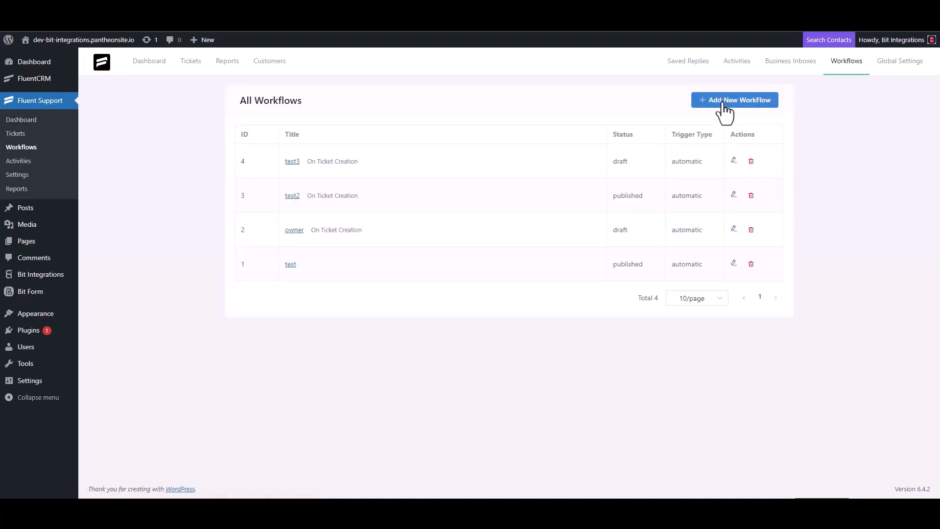
{"action": "left_click", "coordinate": [284, 117]}
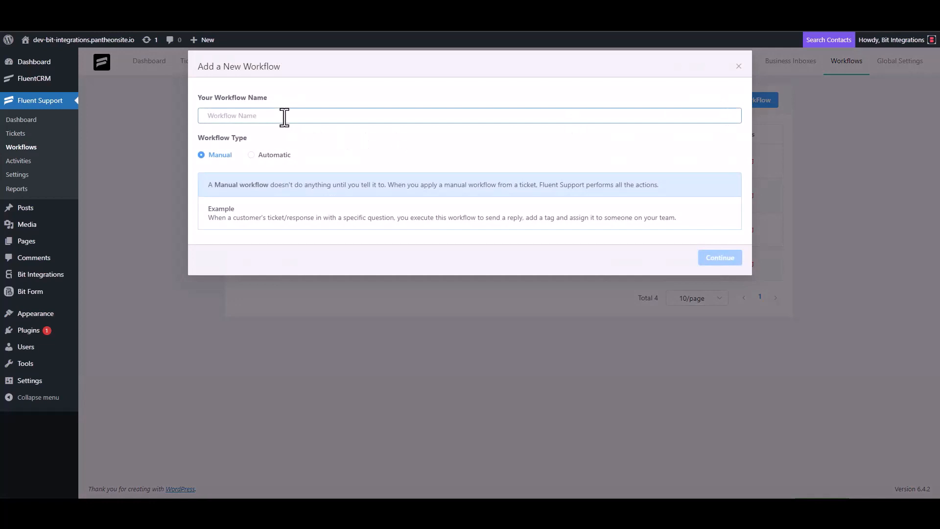
{"action": "type", "text": "Bit"}
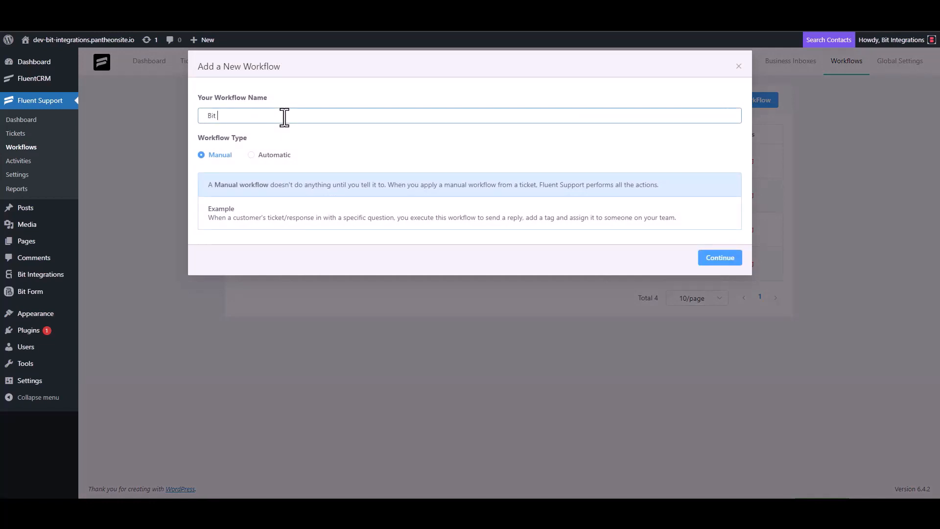
{"action": "type", "text": " Integrations"}
{"action": "left_click", "coordinate": [263, 155]}
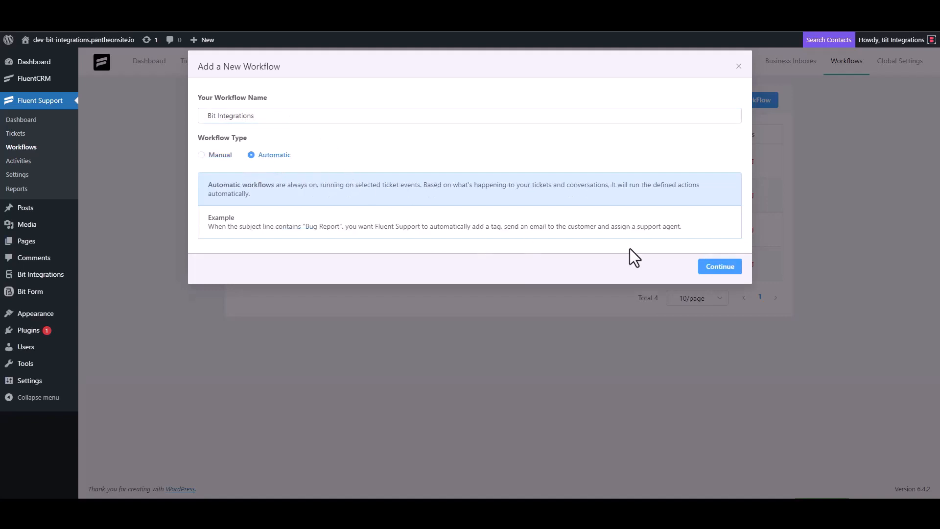
{"action": "left_click", "coordinate": [718, 268]}
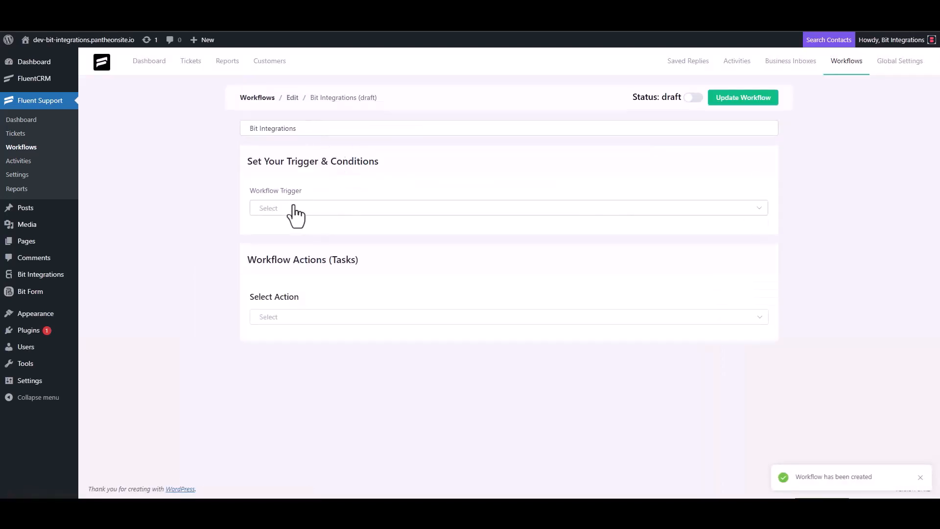
Set the workflow trigger to On Ticket Creation and add a Trigger Outgoing Webhook action
{"action": "left_click", "coordinate": [293, 208]}
{"action": "left_click", "coordinate": [290, 234]}
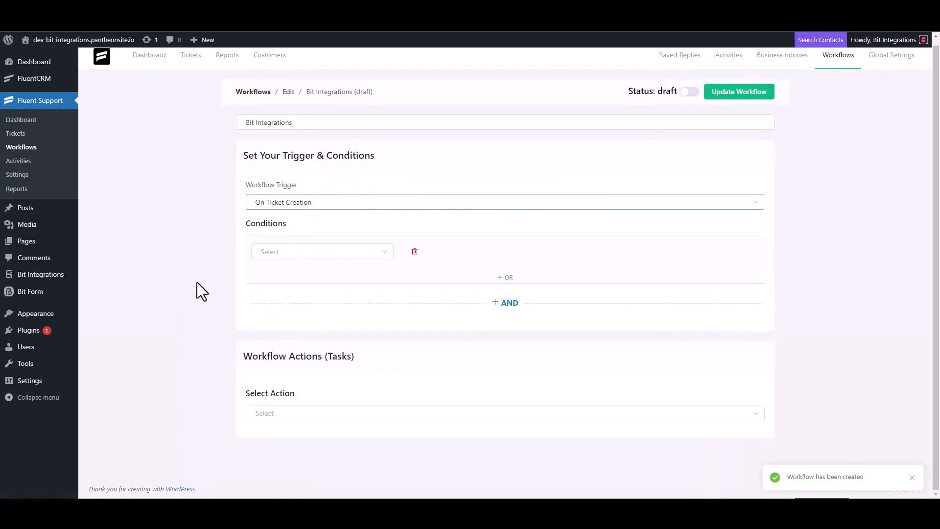
{"action": "left_click", "coordinate": [274, 413]}
{"action": "scroll", "coordinate": [289, 338], "scroll_direction": "down", "scroll_amount": 5}
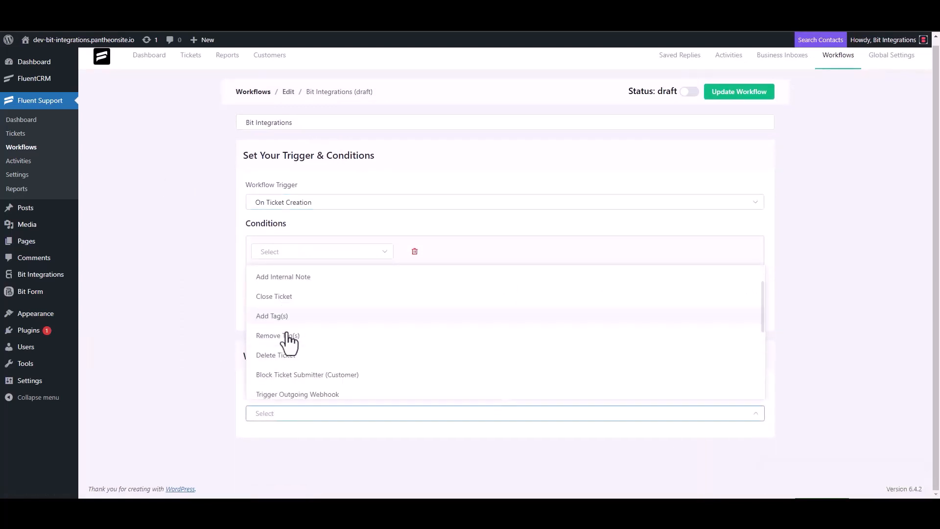
{"action": "left_click", "coordinate": [320, 278]}
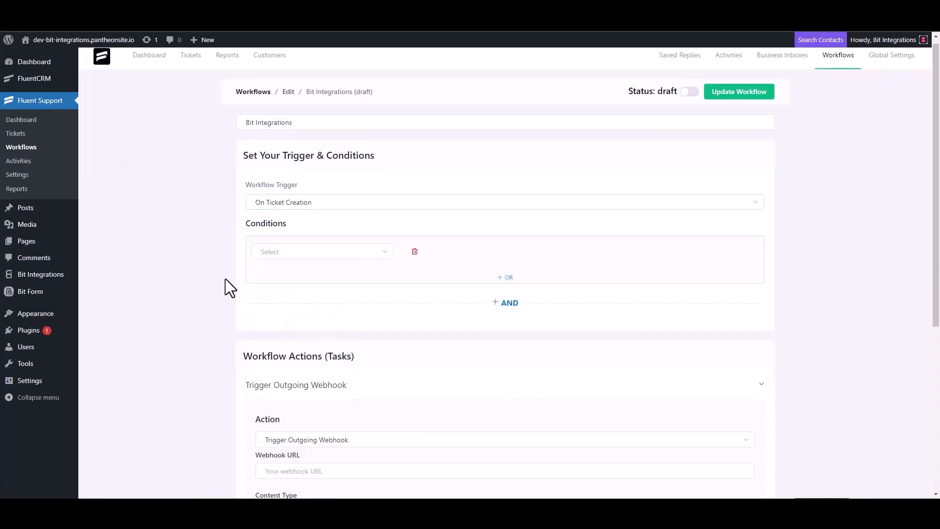
Paste the webhook URL, title the action 'Bit Integrations', save it and publish the workflow
{"action": "scroll", "coordinate": [225, 278], "scroll_direction": "down", "scroll_amount": 4}
{"action": "left_click", "coordinate": [318, 278]}
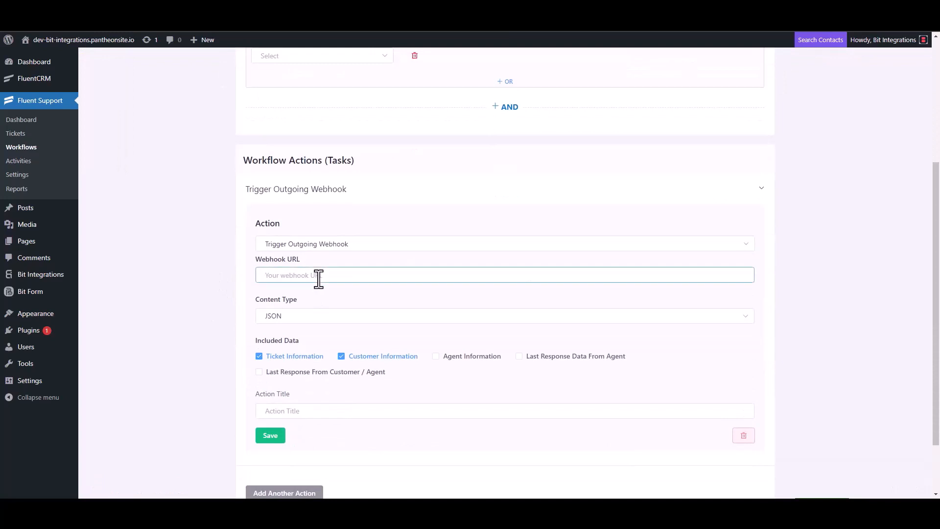
{"action": "key", "text": "ctrl+v"}
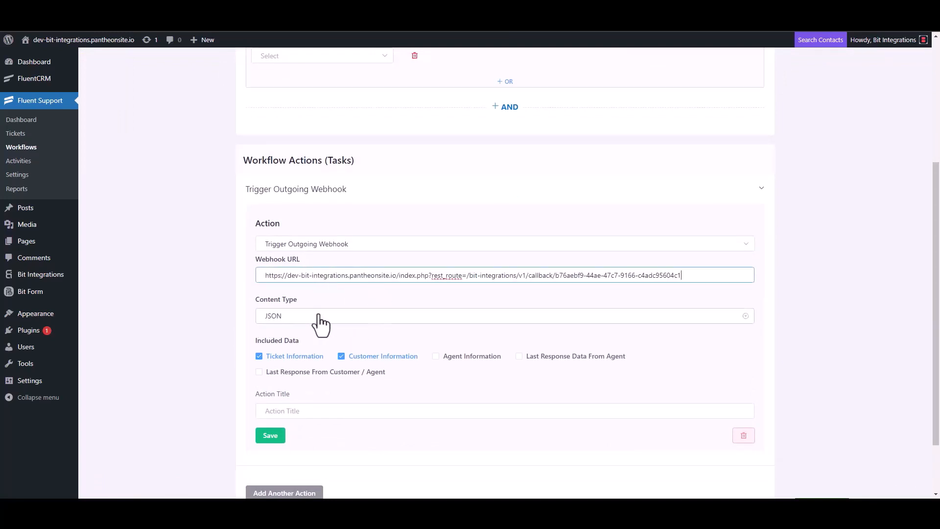
{"action": "scroll", "coordinate": [321, 326], "scroll_direction": "down", "scroll_amount": 2}
{"action": "left_click", "coordinate": [293, 340]}
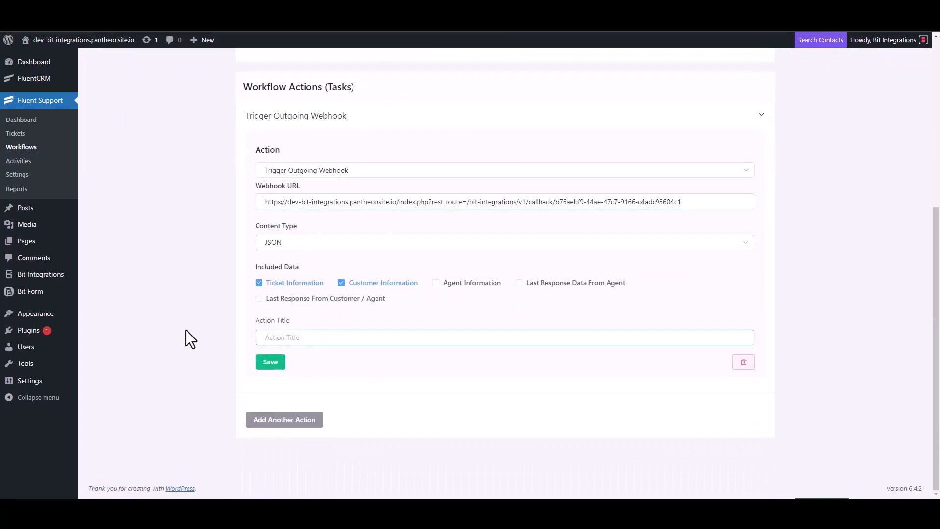
{"action": "type", "text": "Bit Integrations"}
{"action": "left_click", "coordinate": [268, 365]}
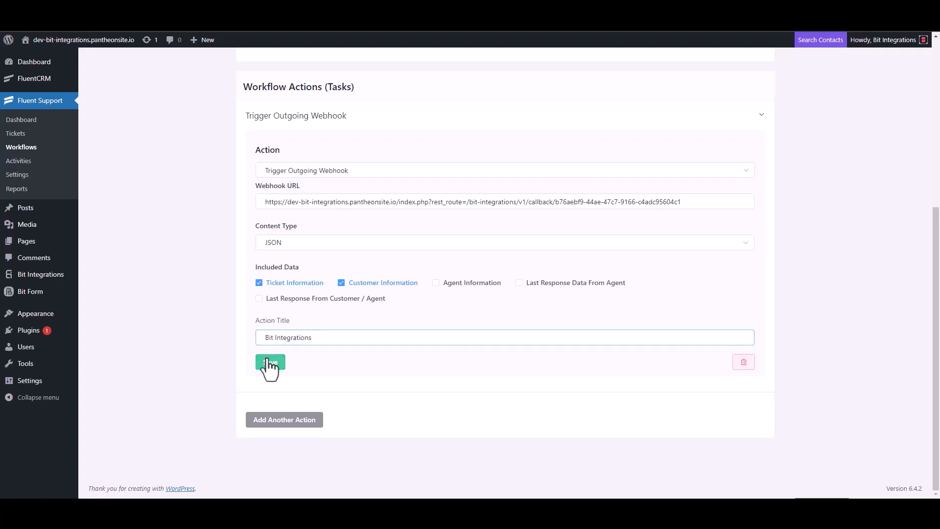
{"action": "left_click", "coordinate": [690, 89]}
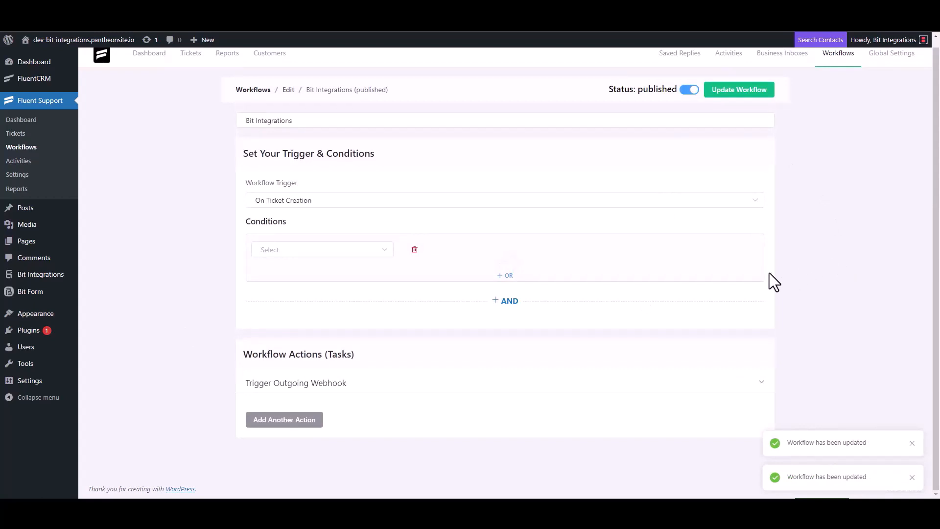
Start a new ticket for a newly created contact, entering their first name and e-mail
{"action": "left_click", "coordinate": [24, 137]}
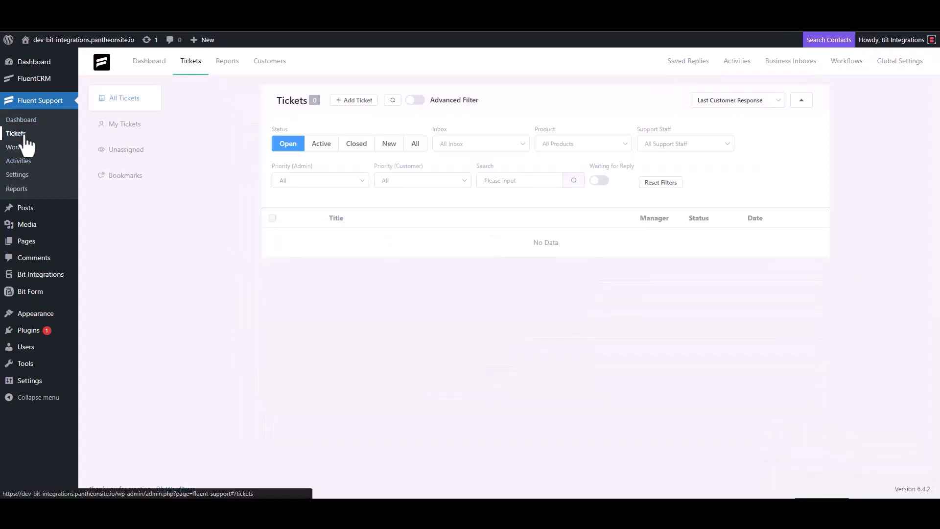
{"action": "left_click", "coordinate": [353, 101]}
{"action": "left_click", "coordinate": [384, 127]}
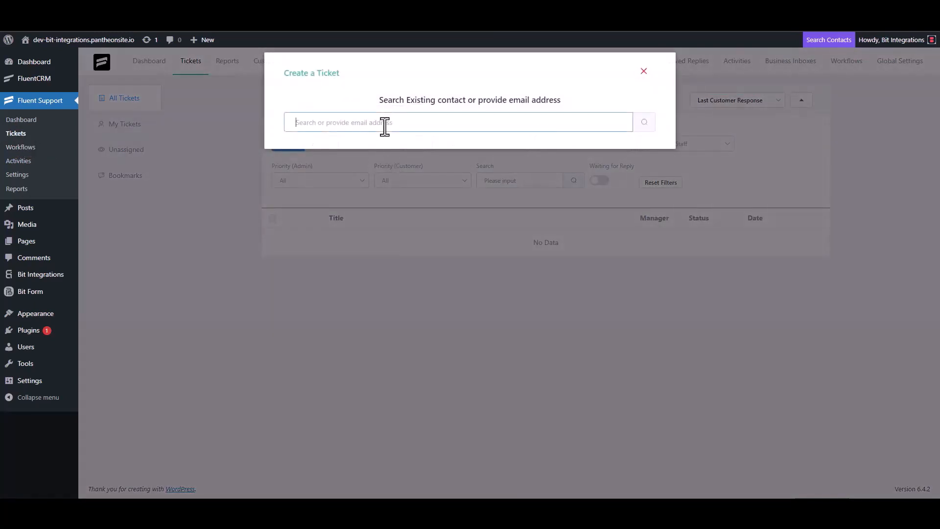
{"action": "type", "text": "test@gmail.com"}
{"action": "left_click", "coordinate": [644, 124]}
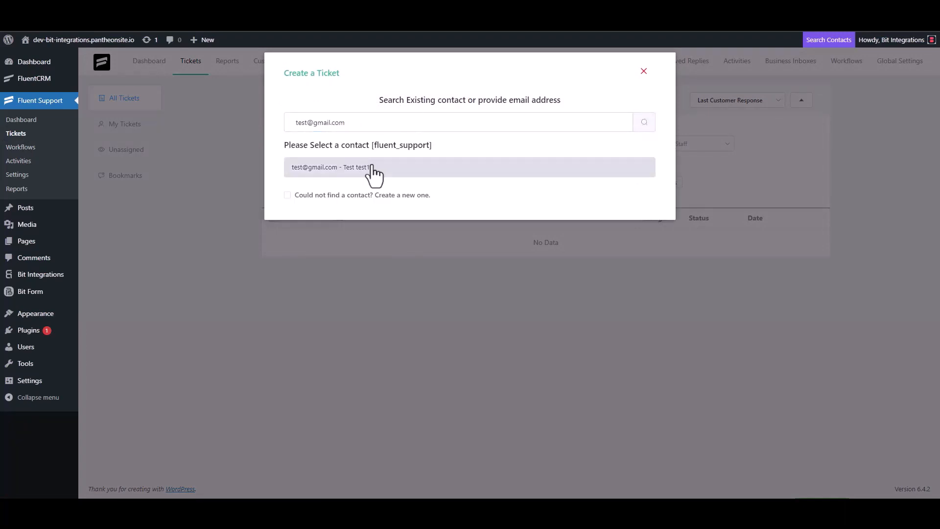
{"action": "left_click", "coordinate": [363, 195]}
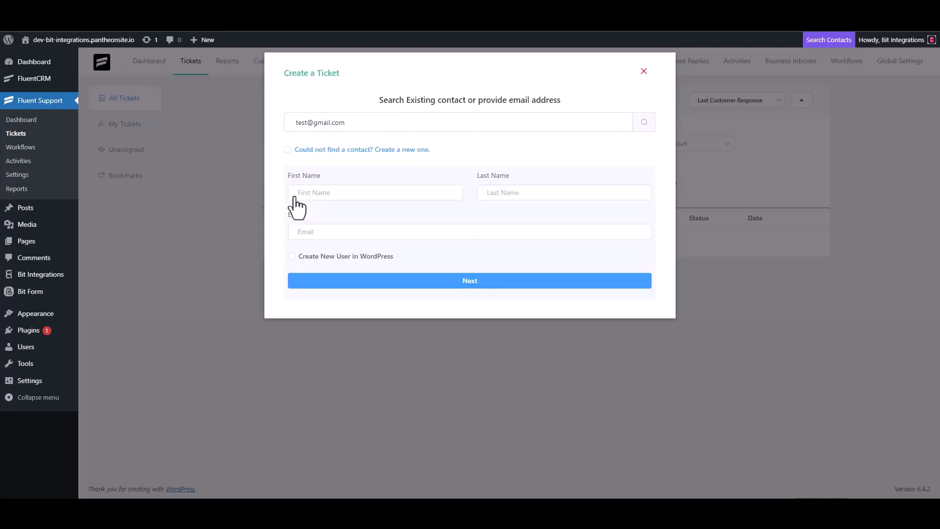
{"action": "left_click", "coordinate": [327, 199]}
{"action": "type", "text": "test3"}
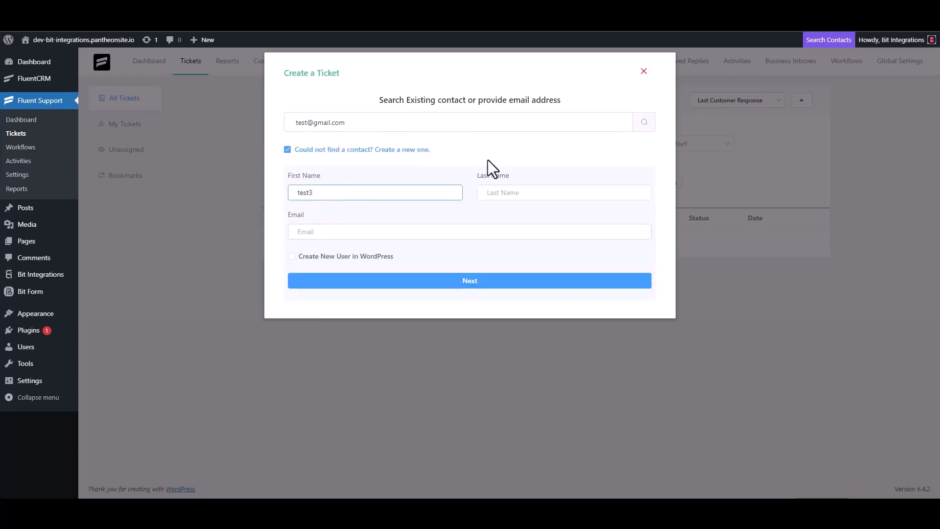
{"action": "left_click", "coordinate": [333, 233]}
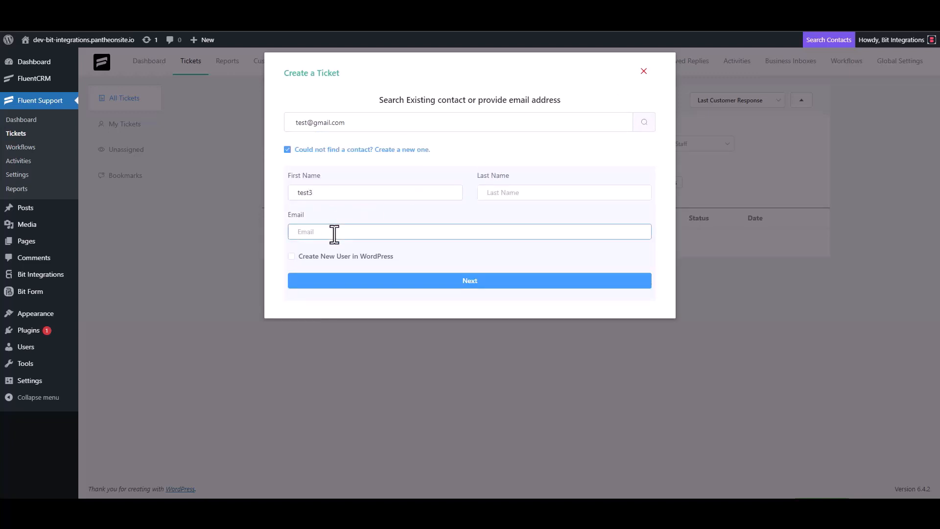
{"action": "type", "text": "test3@gmail.com"}
{"action": "left_click", "coordinate": [480, 281]}
Enter 'test' as the ticket subject and details, then create the ticket
{"action": "left_click", "coordinate": [342, 177]}
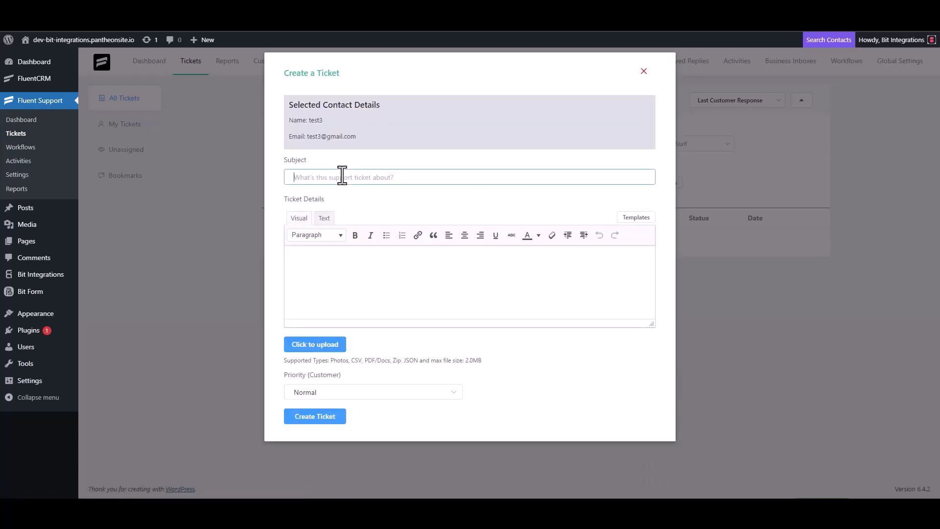
{"action": "type", "text": "test"}
{"action": "left_click", "coordinate": [332, 263]}
{"action": "type", "text": "test"}
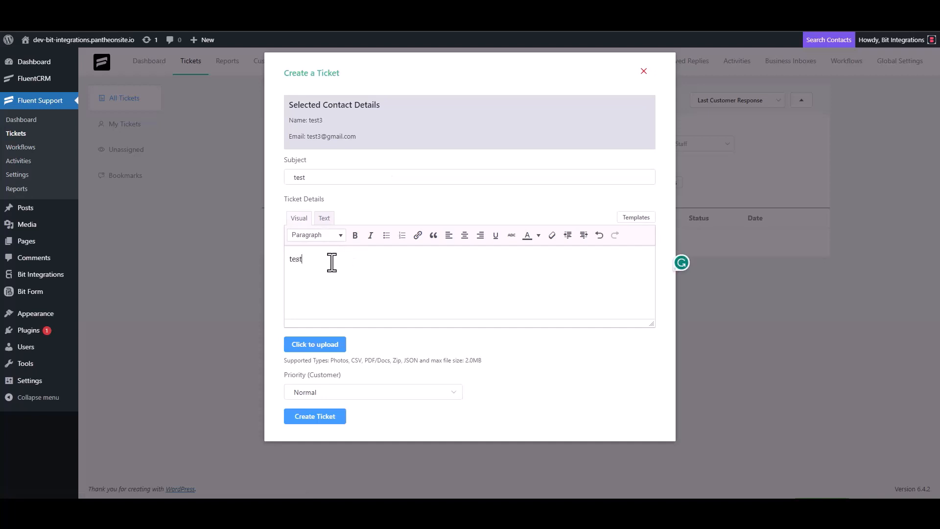
{"action": "left_click", "coordinate": [318, 416]}
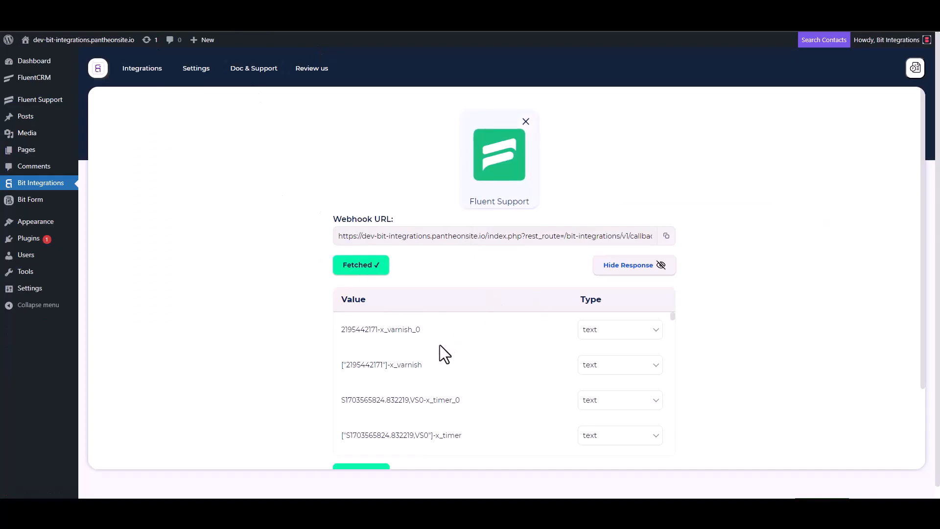
{"action": "scroll", "coordinate": [437, 346], "scroll_direction": "down", "scroll_amount": 3}
{"action": "scroll", "coordinate": [306, 377], "scroll_direction": "down", "scroll_amount": 3}
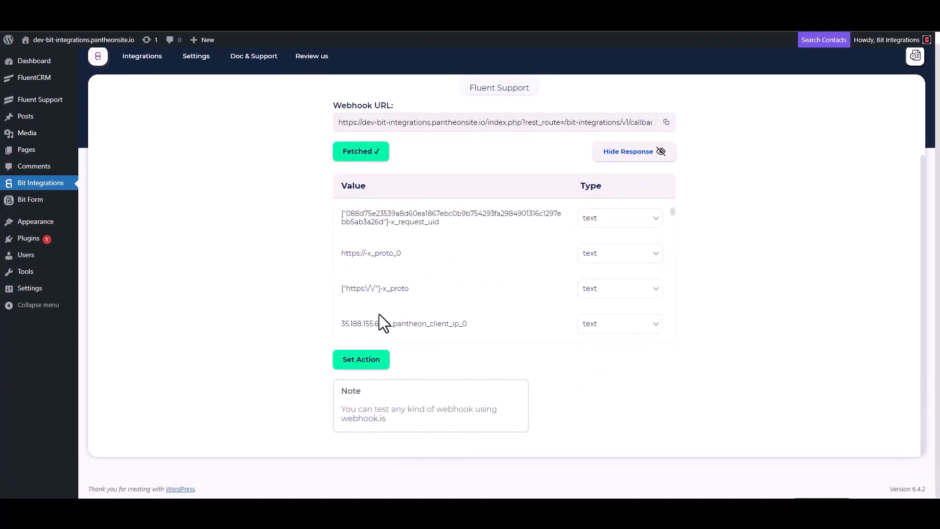
{"action": "scroll", "coordinate": [430, 262], "scroll_direction": "down", "scroll_amount": 5}
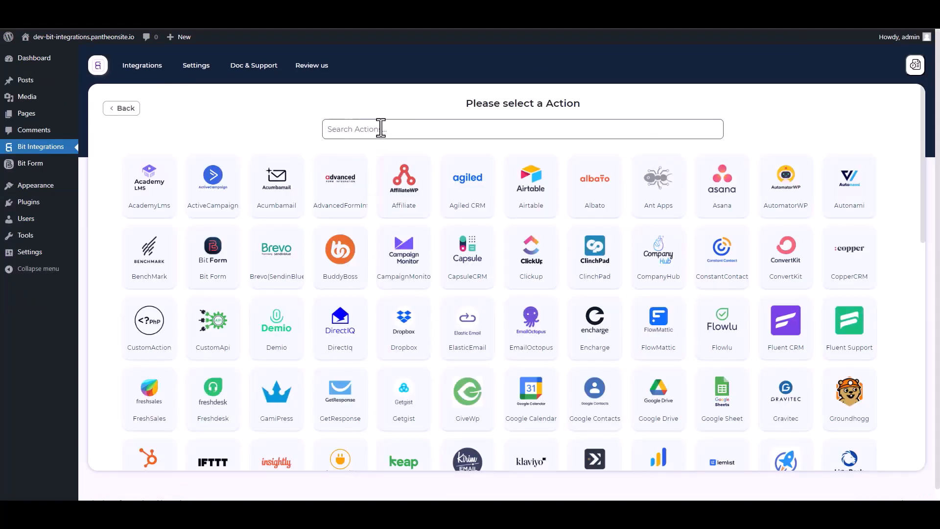
Search for 'web' and choose Web Hooks as the action
{"action": "left_click", "coordinate": [381, 129]}
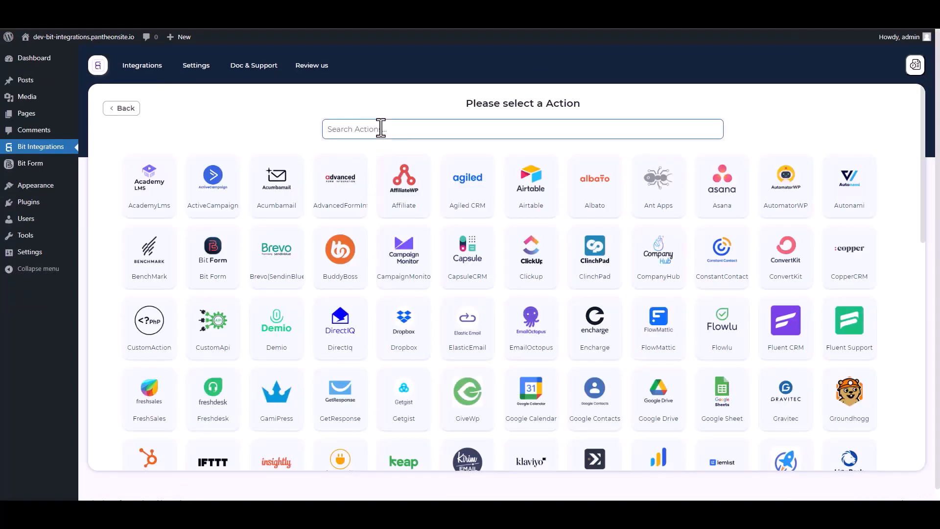
{"action": "type", "text": "we"}
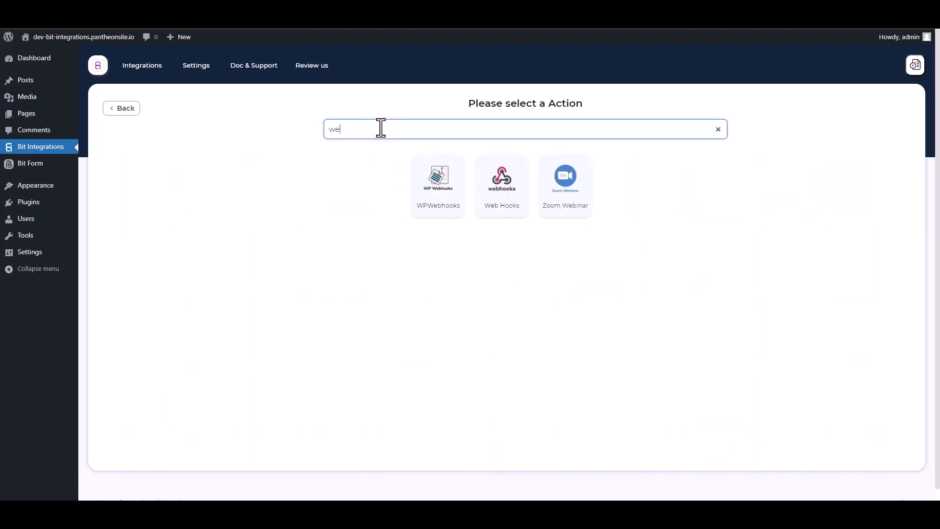
{"action": "type", "text": "b"}
{"action": "left_click", "coordinate": [504, 212]}
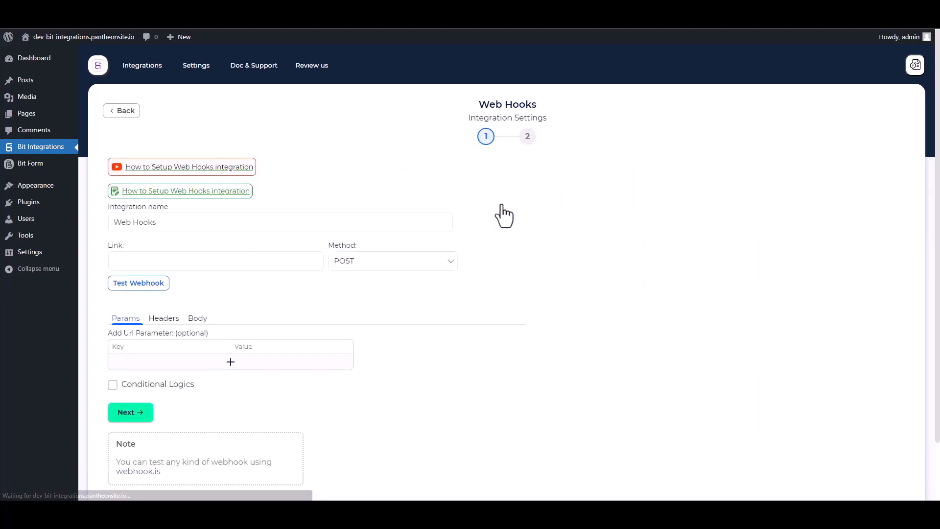
In the Body settings, enable Send All Data with application/json payload type
{"action": "scroll", "coordinate": [289, 289], "scroll_direction": "down", "scroll_amount": 1}
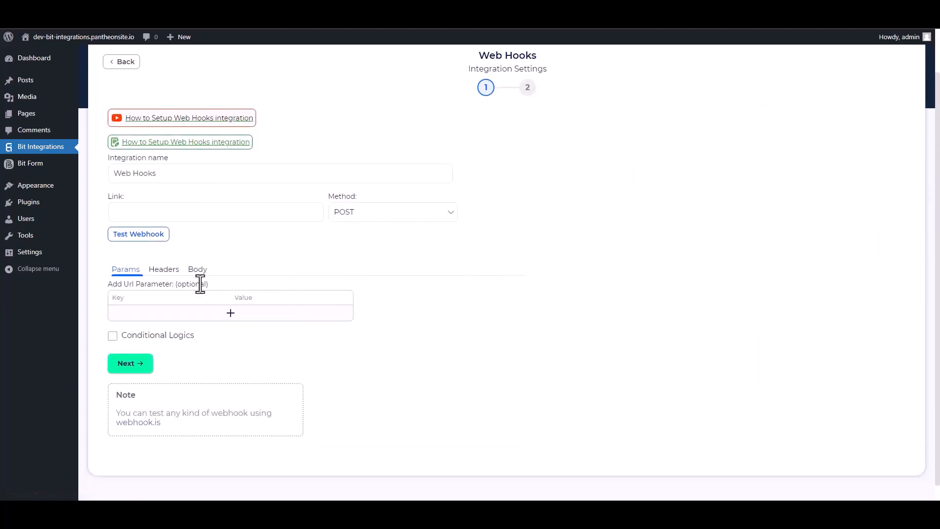
{"action": "left_click", "coordinate": [198, 271]}
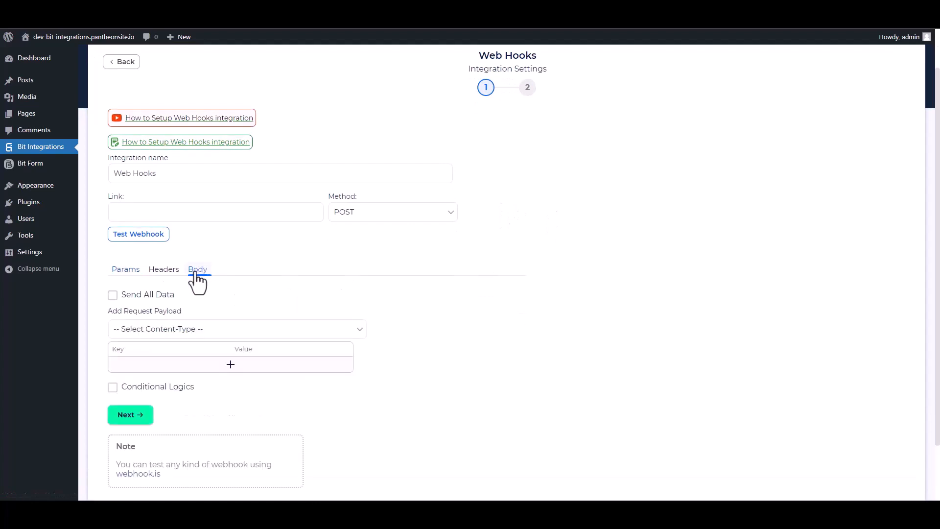
{"action": "left_click", "coordinate": [114, 296]}
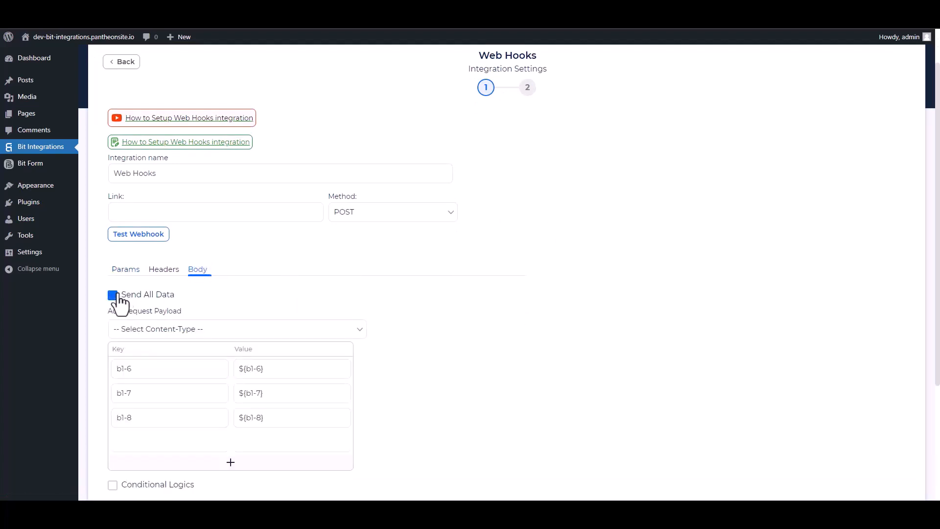
{"action": "left_click", "coordinate": [189, 331]}
{"action": "left_click", "coordinate": [168, 356]}
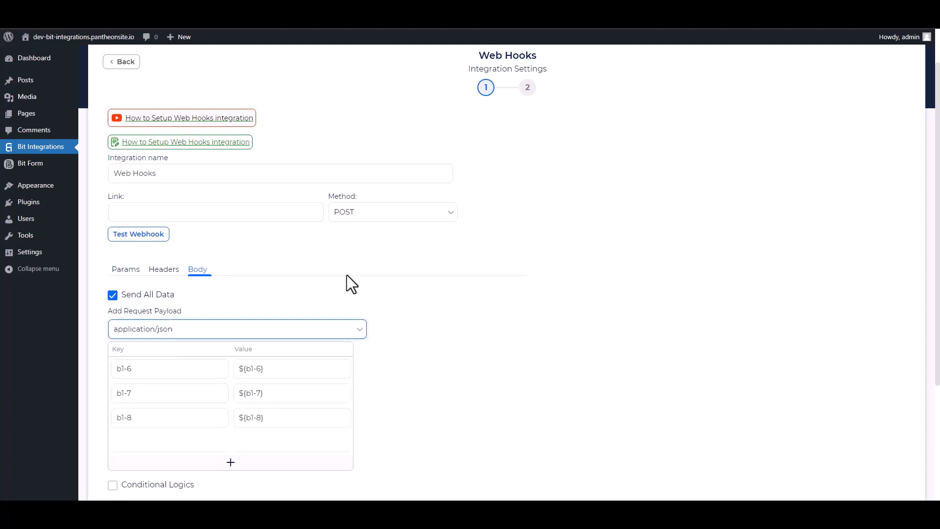
{"action": "scroll", "coordinate": [318, 294], "scroll_direction": "up", "scroll_amount": 1}
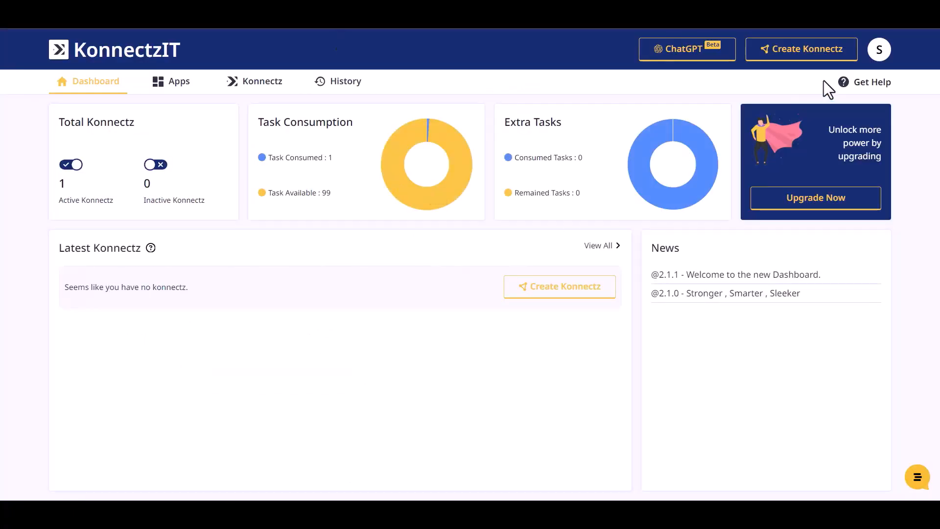
Create a new Konnectz and add a Webhook trigger to the canvas
{"action": "left_click", "coordinate": [832, 52]}
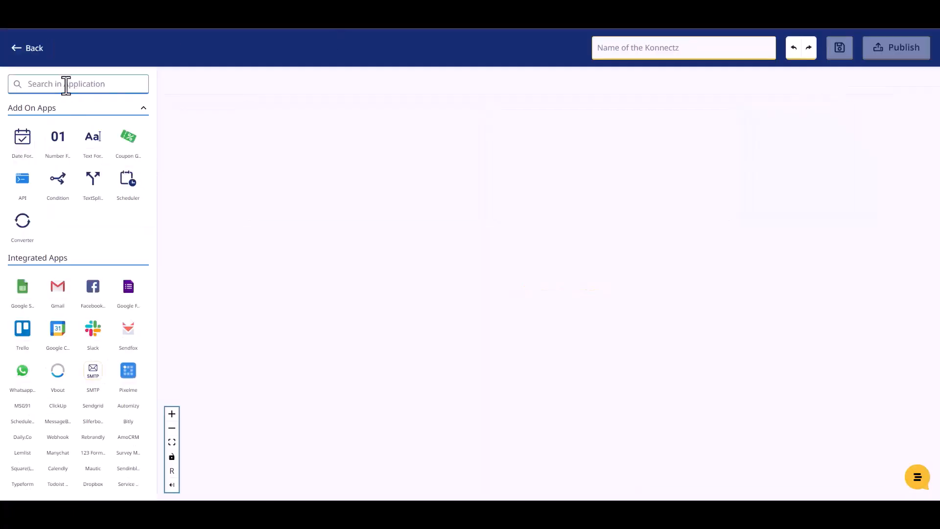
{"action": "left_click", "coordinate": [66, 83]}
{"action": "type", "text": "web"}
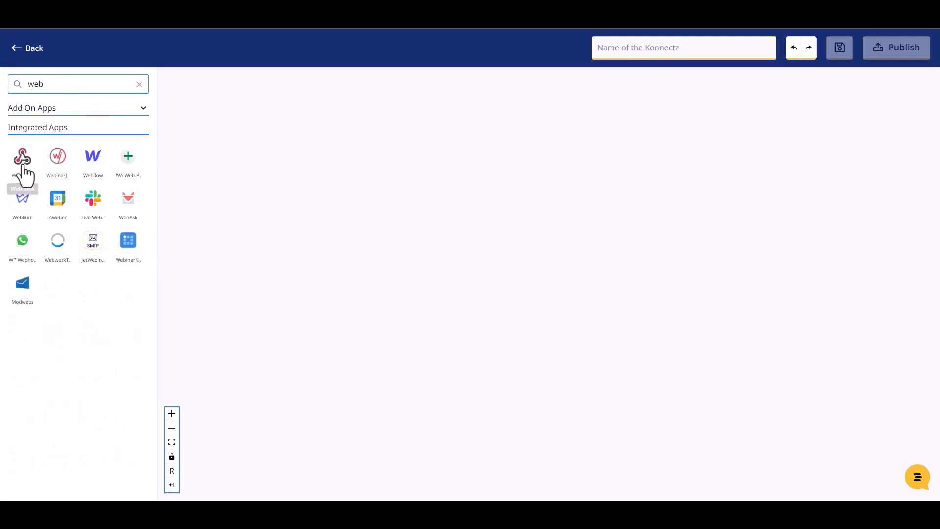
{"action": "left_click_drag", "start_coordinate": [24, 174], "coordinate": [245, 138]}
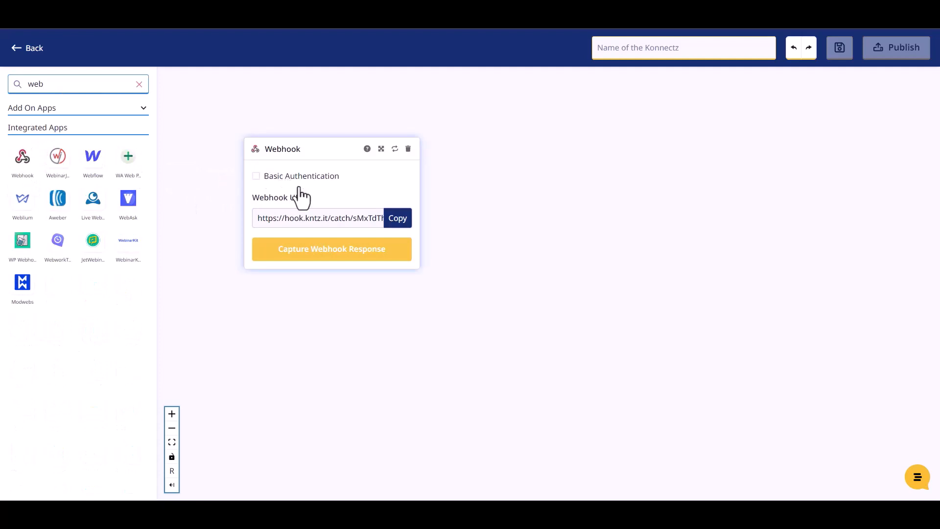
Copy the Webhook URL, start capturing its response, and paste it as the Bit Integrations link
{"action": "left_click", "coordinate": [400, 225]}
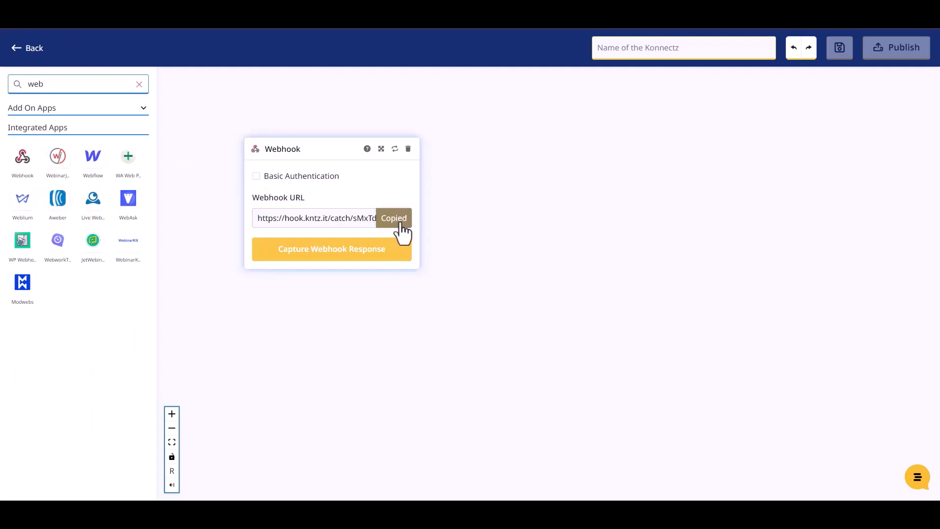
{"action": "left_click", "coordinate": [342, 255]}
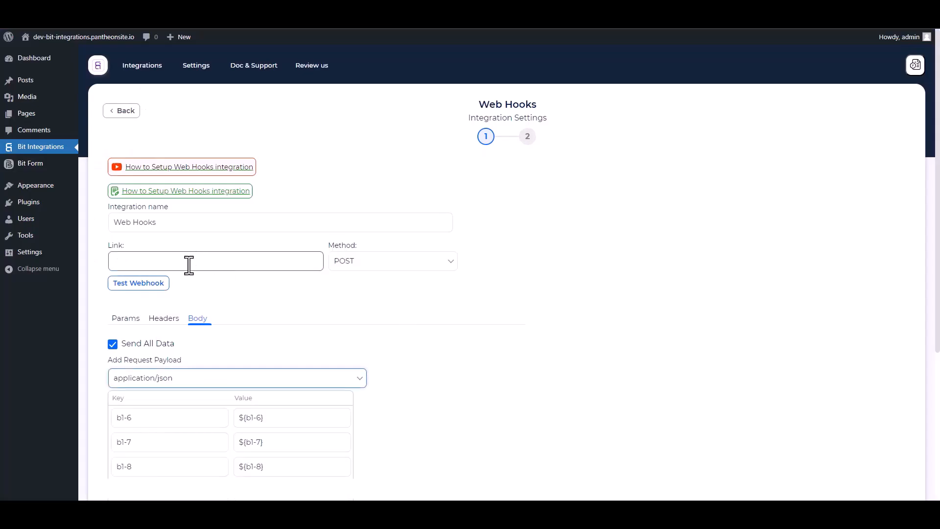
{"action": "left_click", "coordinate": [189, 265]}
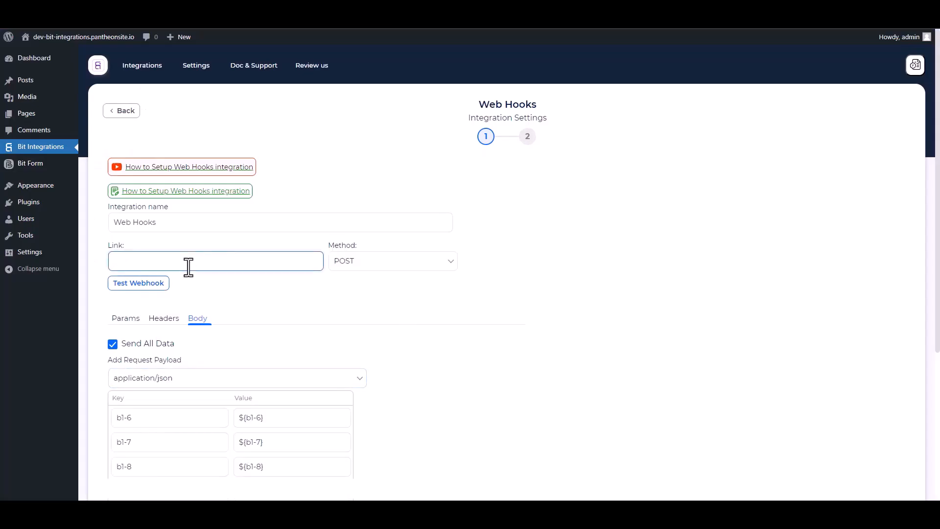
{"action": "key", "text": "ctrl+v"}
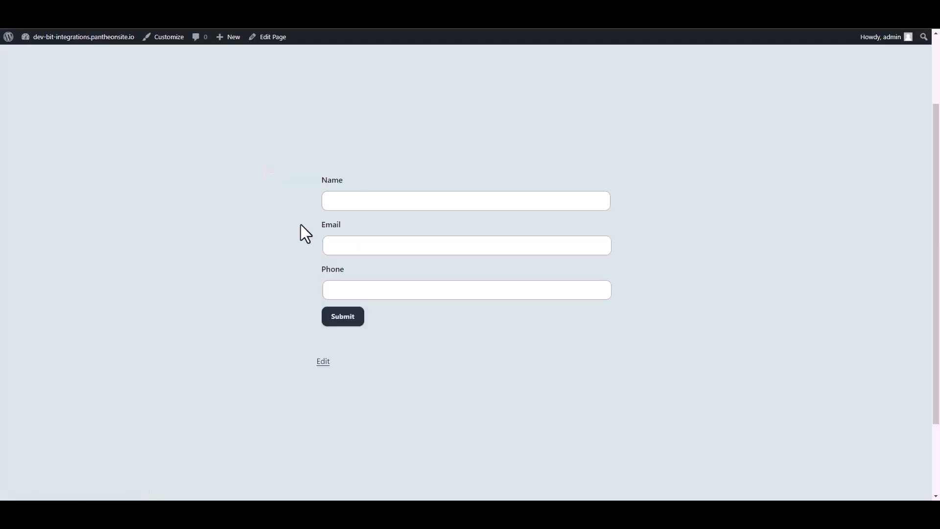
Submit the form with Name 'Bit Integrations' plus an e-mail address and phone number
{"action": "left_click", "coordinate": [353, 201]}
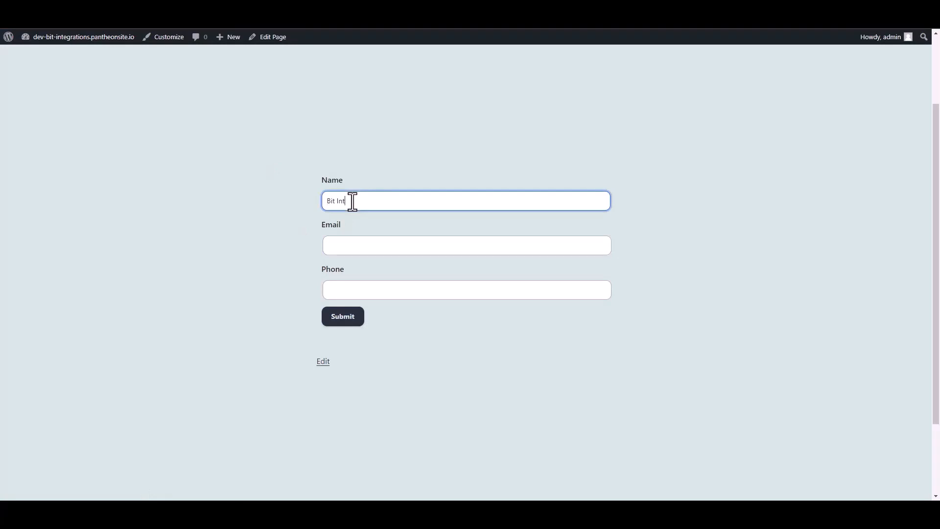
{"action": "type", "text": "Bit Integrations"}
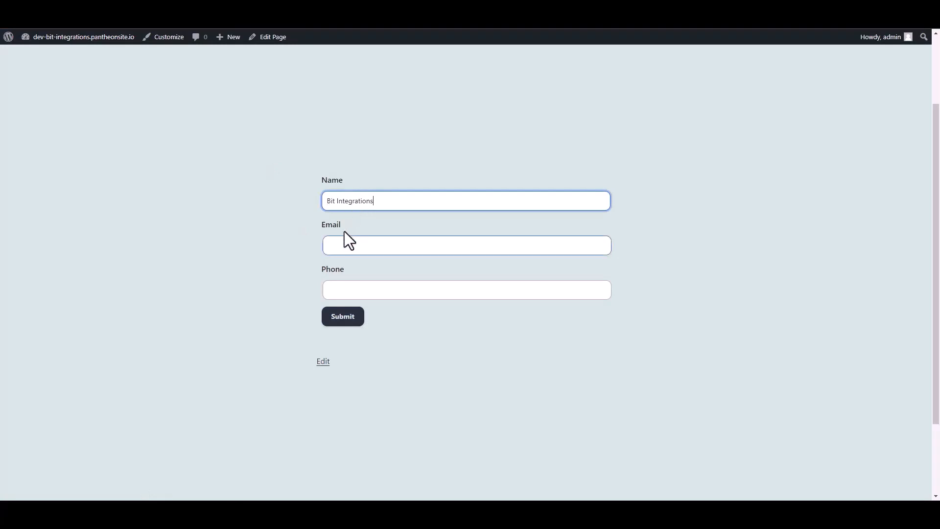
{"action": "left_click", "coordinate": [344, 249]}
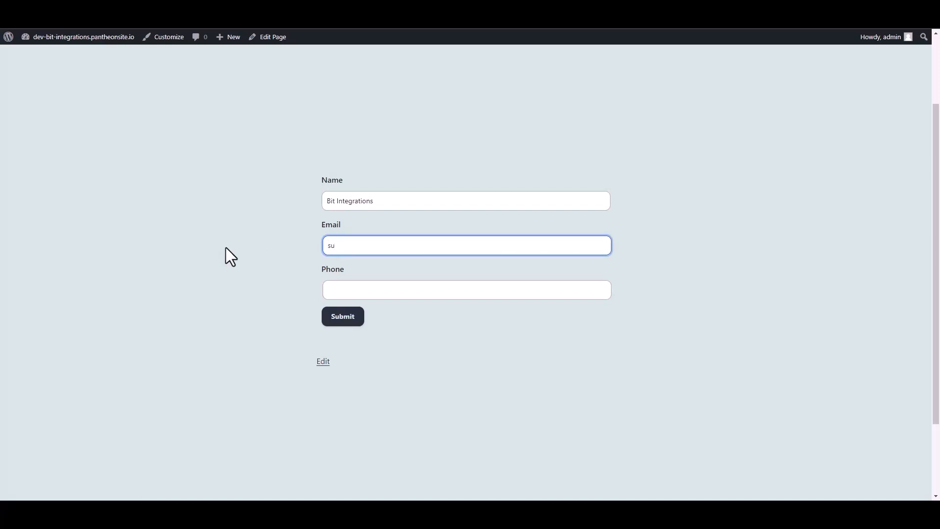
{"action": "key", "text": "Tab"}
{"action": "type", "text": "44"}
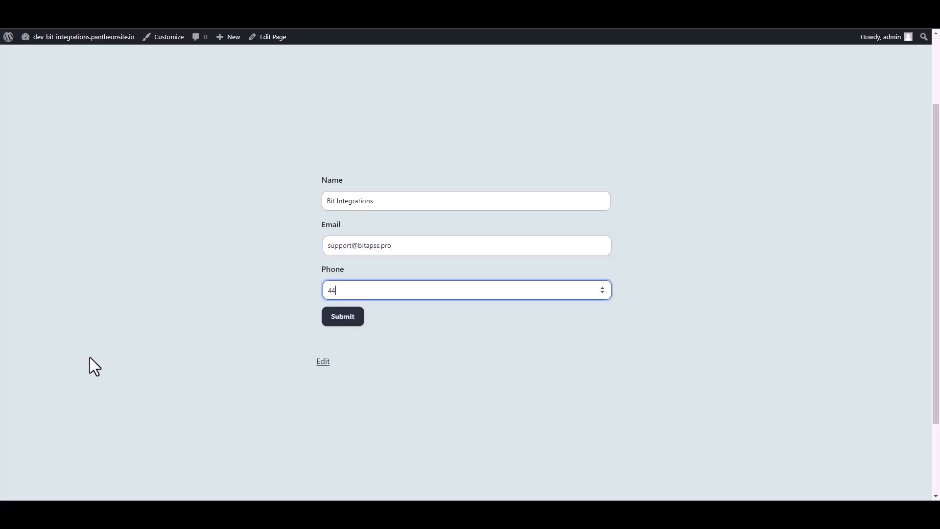
{"action": "type", "text": "4555666"}
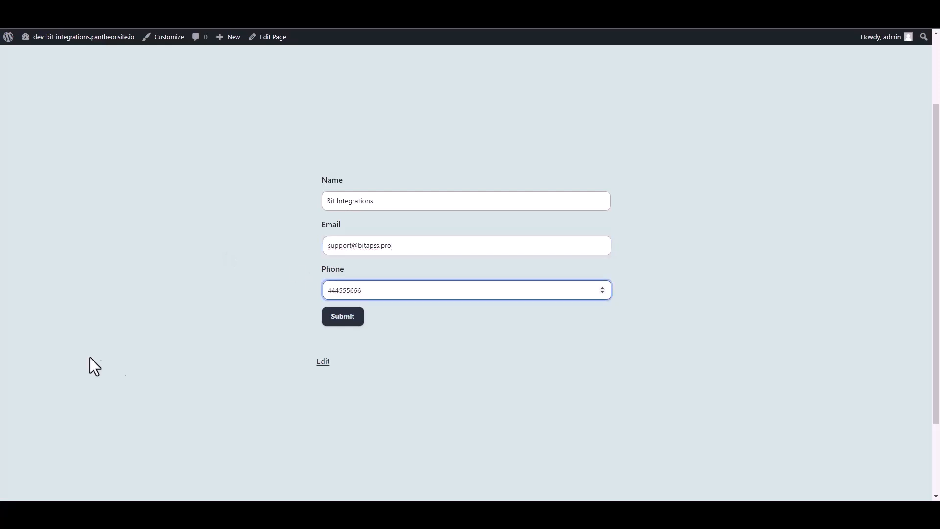
{"action": "left_click", "coordinate": [354, 319]}
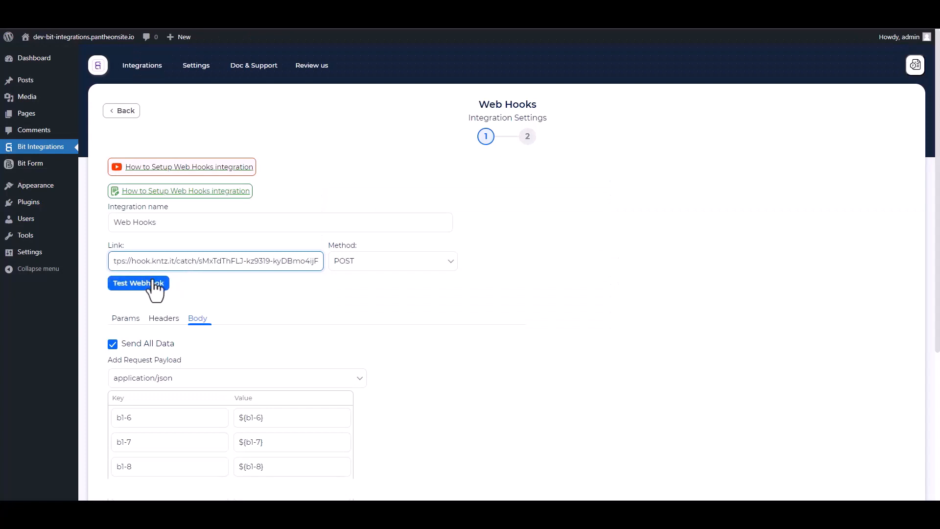
Test the webhook to KonnectzIT, then finish and save the Web Hooks integration
{"action": "left_click", "coordinate": [154, 287]}
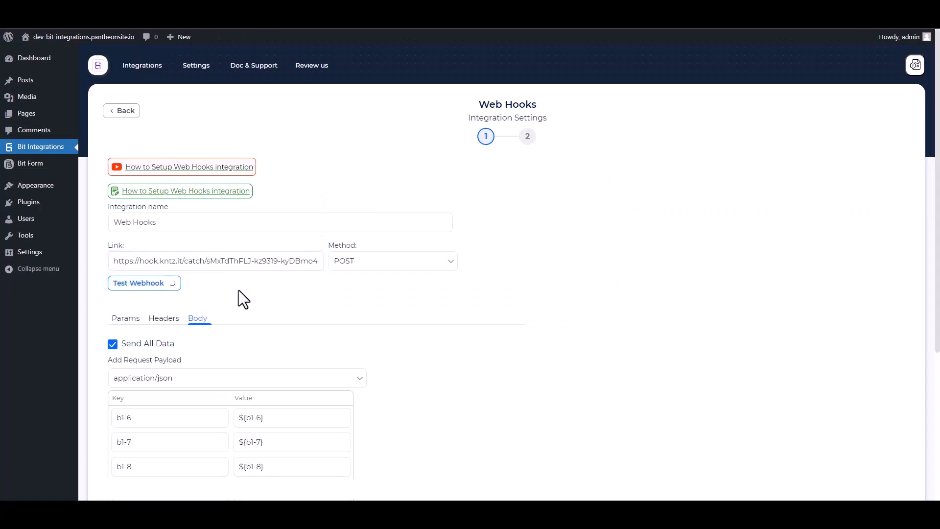
{"action": "scroll", "coordinate": [292, 317], "scroll_direction": "down", "scroll_amount": 4}
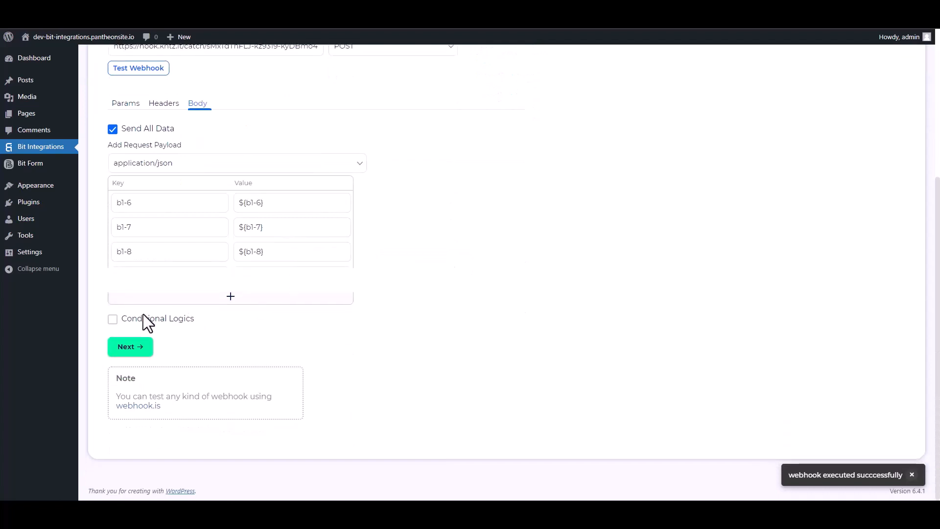
{"action": "left_click", "coordinate": [139, 352]}
{"action": "left_click", "coordinate": [508, 198]}
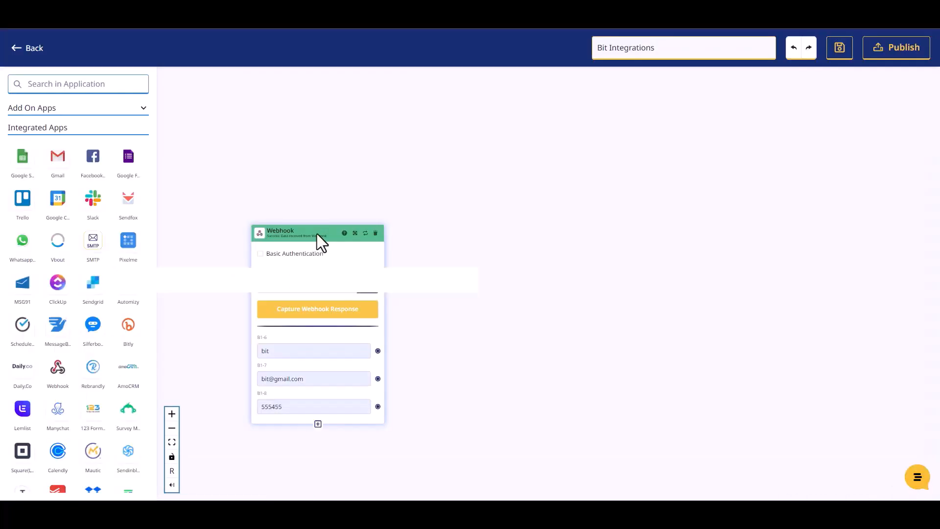
{"action": "left_click_drag", "start_coordinate": [317, 239], "coordinate": [315, 190]}
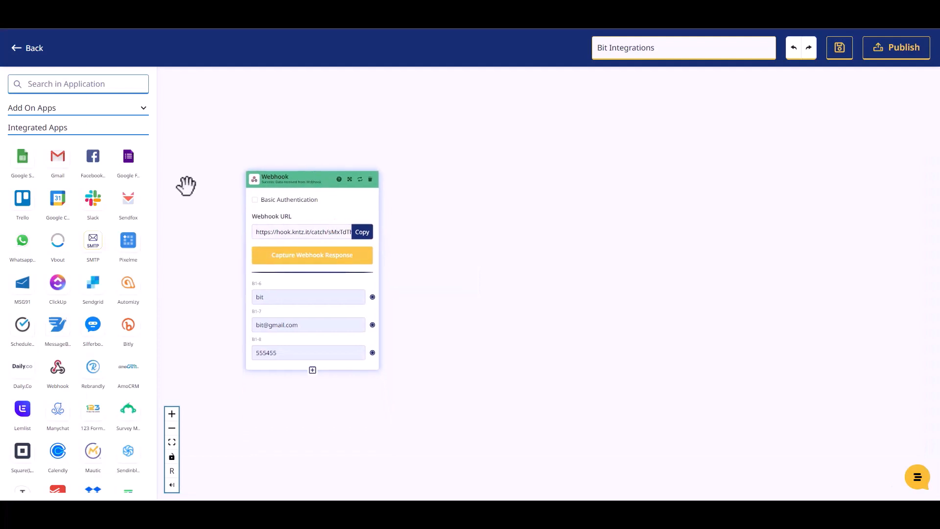
Add a Mailer Lite step set to Create Or Update Subscriber using Mailer Lite Account #1
{"action": "left_click", "coordinate": [71, 83]}
{"action": "type", "text": "mailer"}
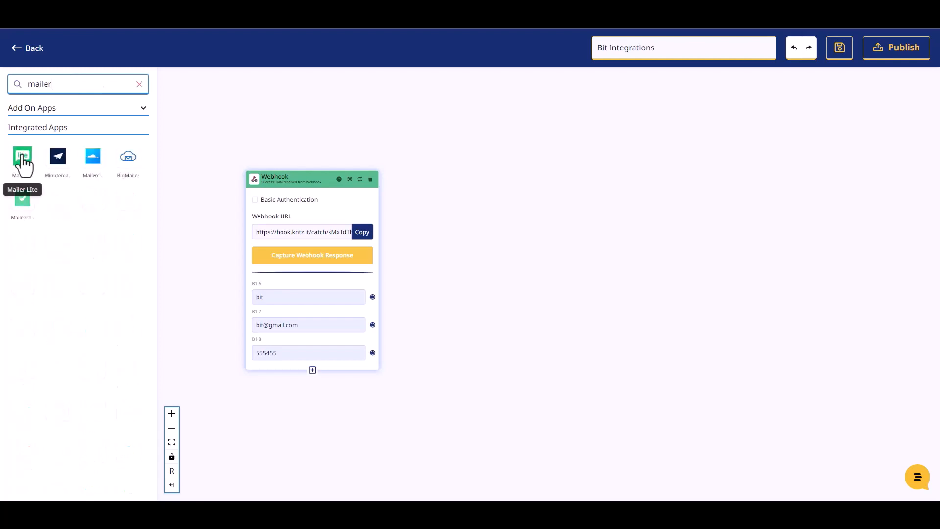
{"action": "left_click_drag", "start_coordinate": [23, 157], "coordinate": [500, 218]}
{"action": "left_click", "coordinate": [521, 264]}
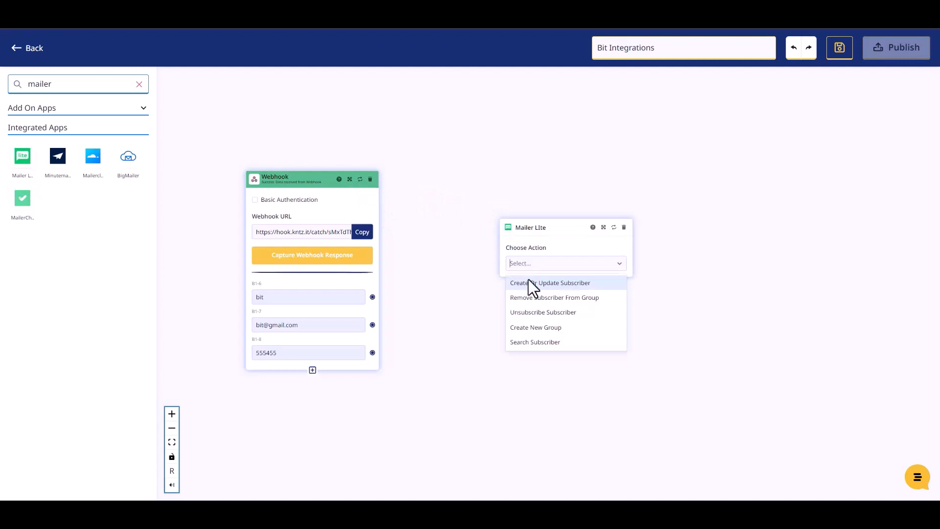
{"action": "left_click", "coordinate": [537, 288]}
{"action": "left_click", "coordinate": [526, 301]}
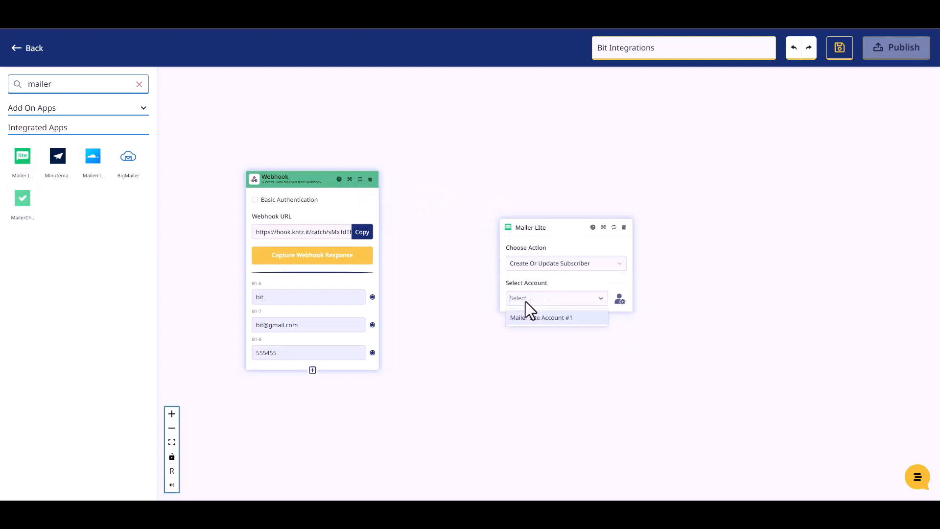
{"action": "left_click", "coordinate": [526, 315]}
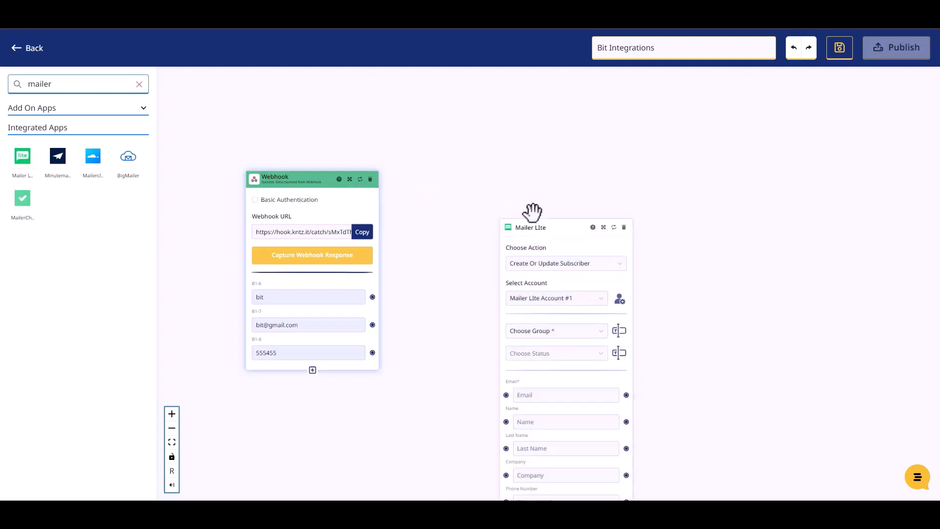
Choose the available subscriber group and set the subscriber status to Active
{"action": "left_click_drag", "start_coordinate": [537, 235], "coordinate": [483, 173]}
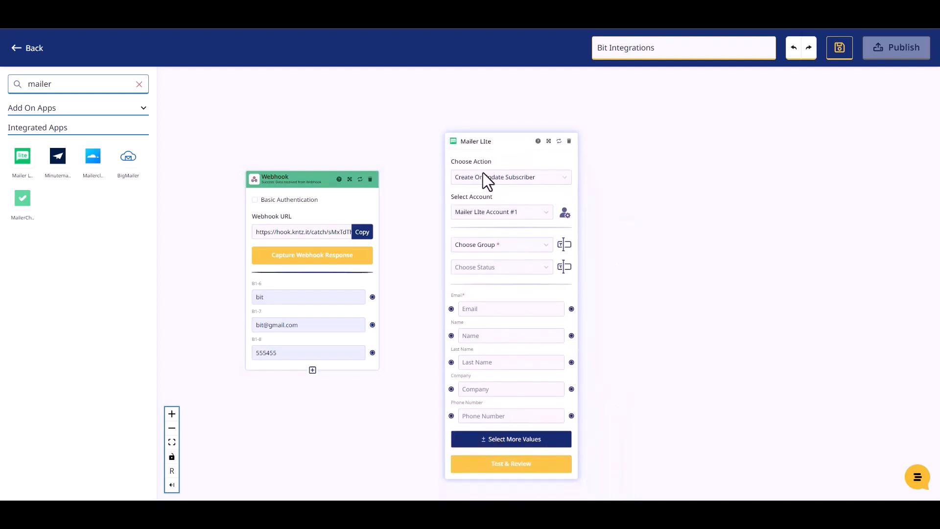
{"action": "left_click", "coordinate": [495, 246]}
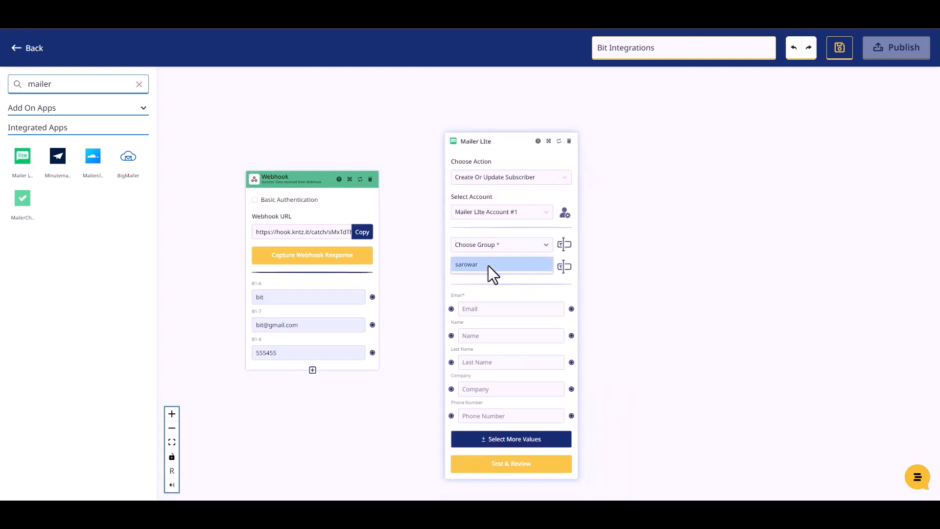
{"action": "left_click", "coordinate": [489, 266]}
{"action": "left_click", "coordinate": [496, 266]}
{"action": "left_click", "coordinate": [472, 289]}
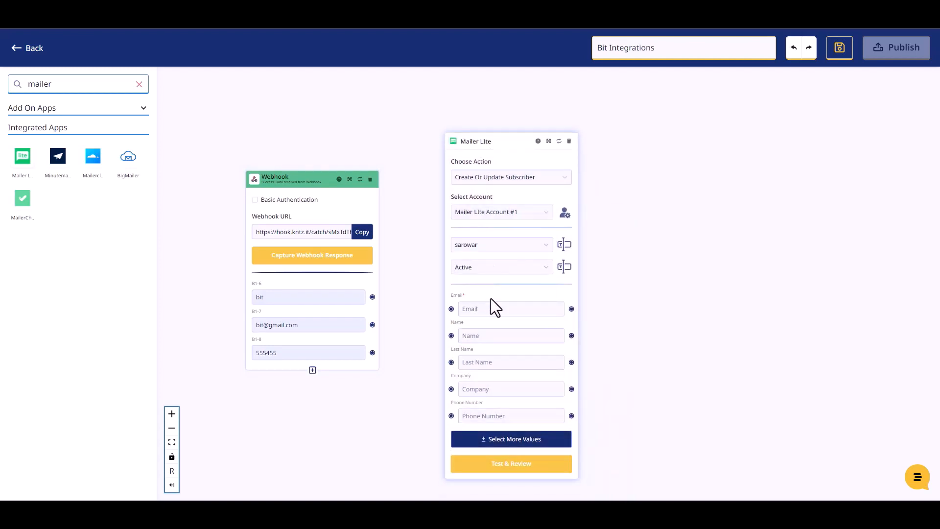
{"action": "left_click_drag", "start_coordinate": [477, 145], "coordinate": [476, 127]}
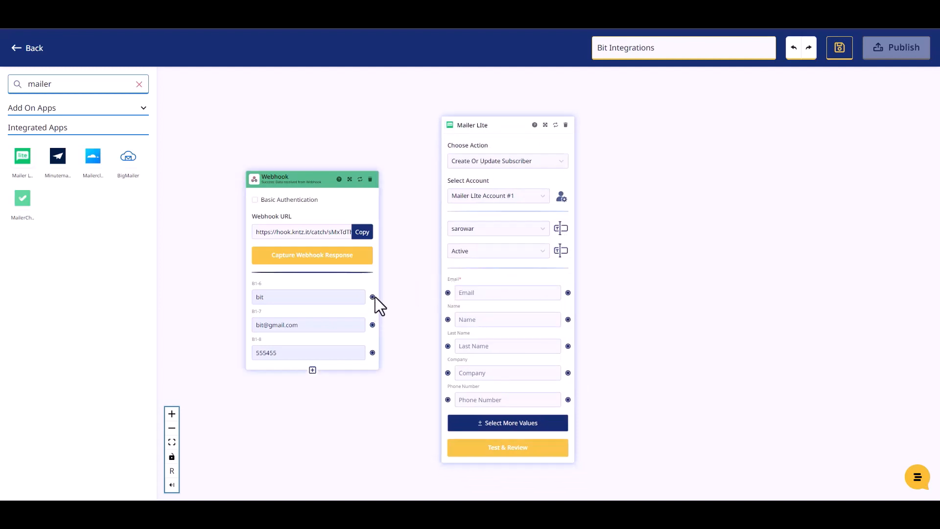
Map the webhook's bit, email and 555455 values to Name, Email and Phone Number
{"action": "left_click_drag", "start_coordinate": [378, 301], "coordinate": [447, 319]}
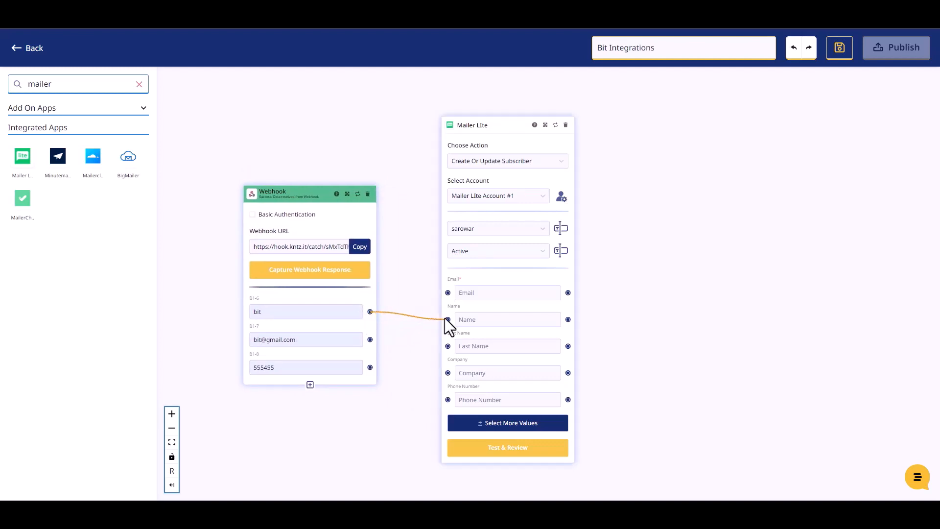
{"action": "left_click_drag", "start_coordinate": [448, 320], "coordinate": [447, 319]}
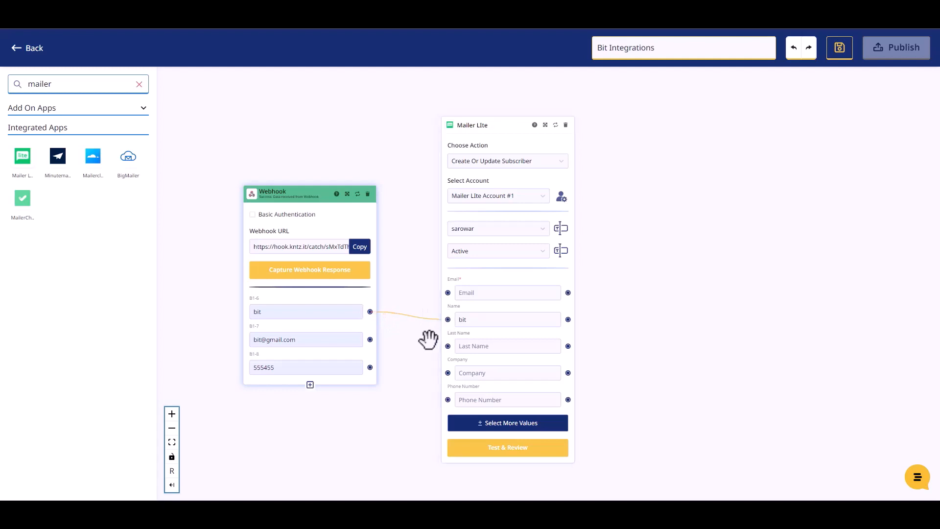
{"action": "left_click_drag", "start_coordinate": [415, 294], "coordinate": [445, 293]}
{"action": "left_click_drag", "start_coordinate": [370, 367], "coordinate": [445, 398]}
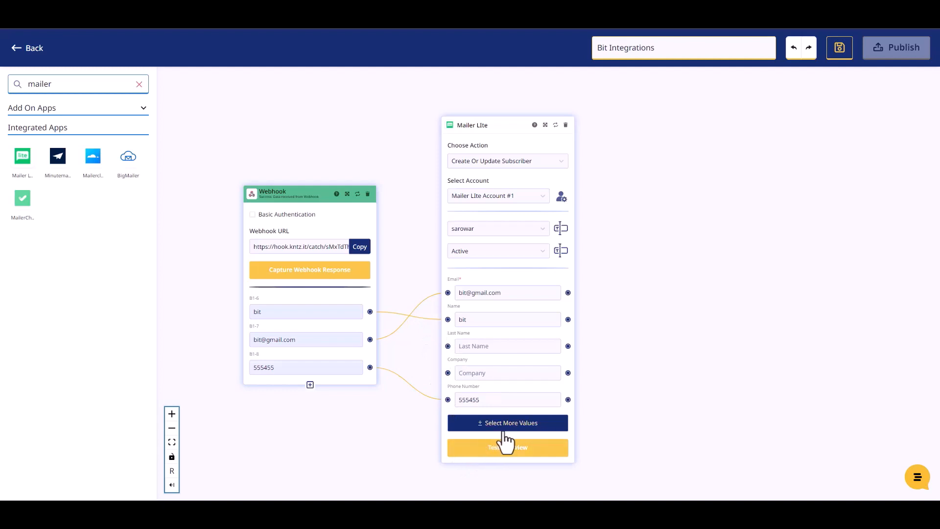
Test the subscriber send with Test & Review, then publish the konnect
{"action": "left_click", "coordinate": [509, 455]}
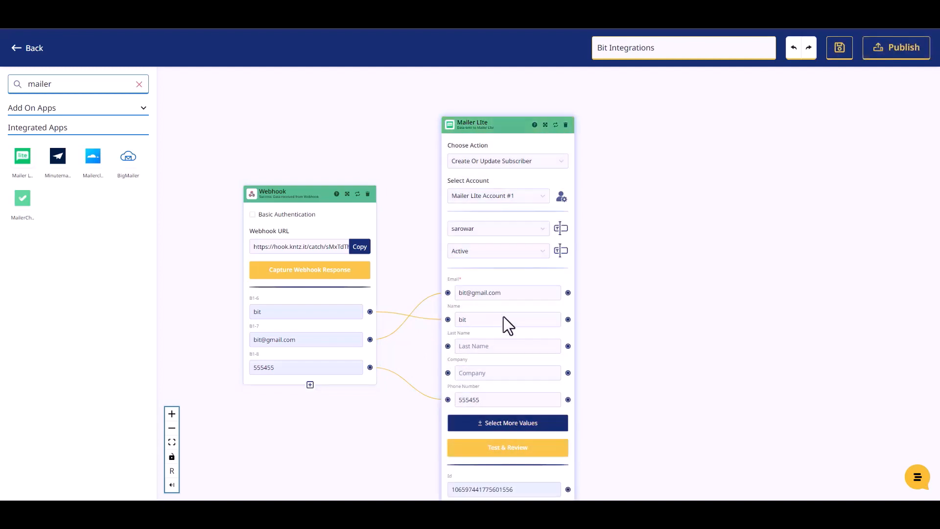
{"action": "scroll", "coordinate": [612, 337], "scroll_direction": "down", "scroll_amount": 2}
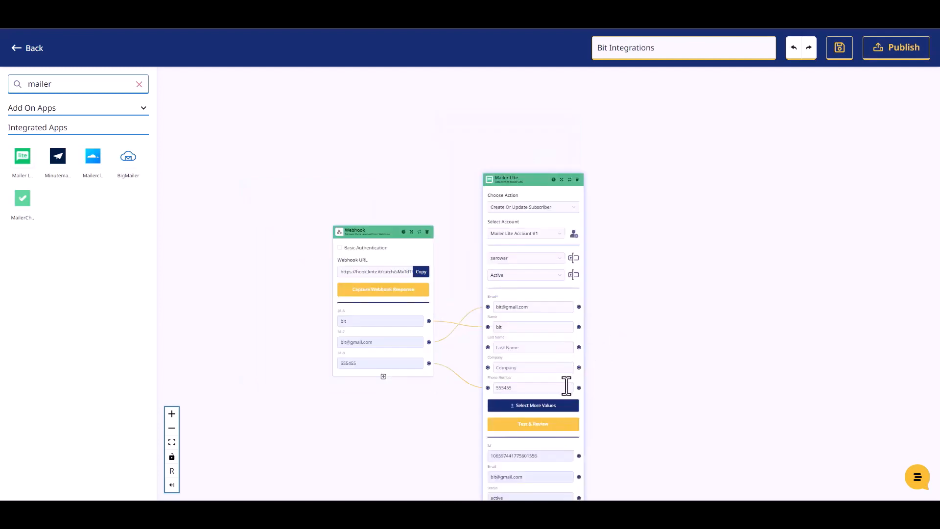
{"action": "left_click_drag", "start_coordinate": [566, 386], "coordinate": [606, 310]}
{"action": "scroll", "coordinate": [671, 431], "scroll_direction": "up", "scroll_amount": 2}
{"action": "left_click_drag", "start_coordinate": [669, 430], "coordinate": [681, 375]}
{"action": "left_click", "coordinate": [884, 55]}
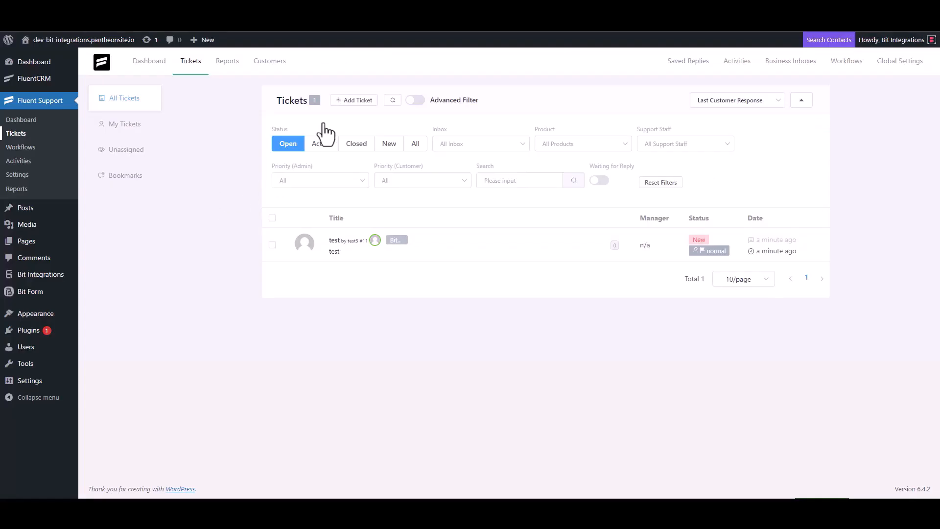
Start a new ticket and search for a contact by the support e-mail address
{"action": "left_click", "coordinate": [352, 101]}
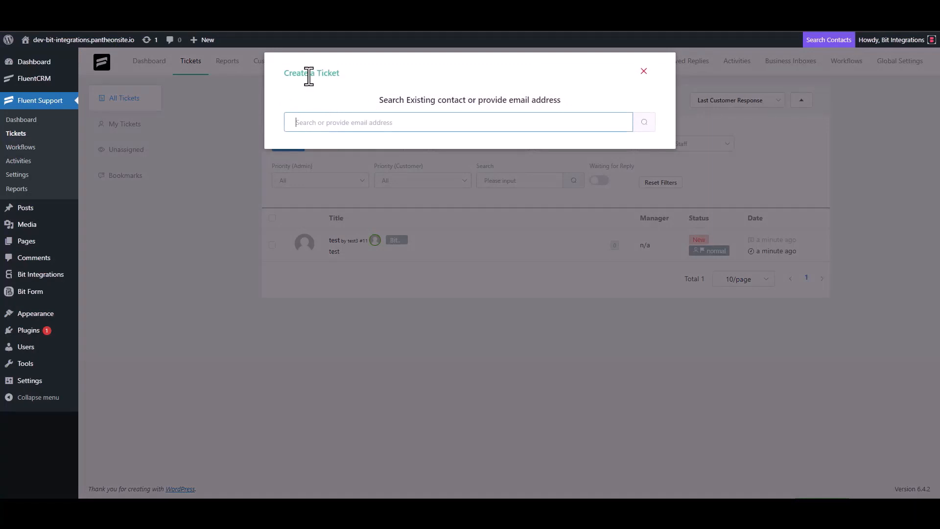
{"action": "triple_click", "coordinate": [345, 122]}
{"action": "left_click", "coordinate": [496, 122]}
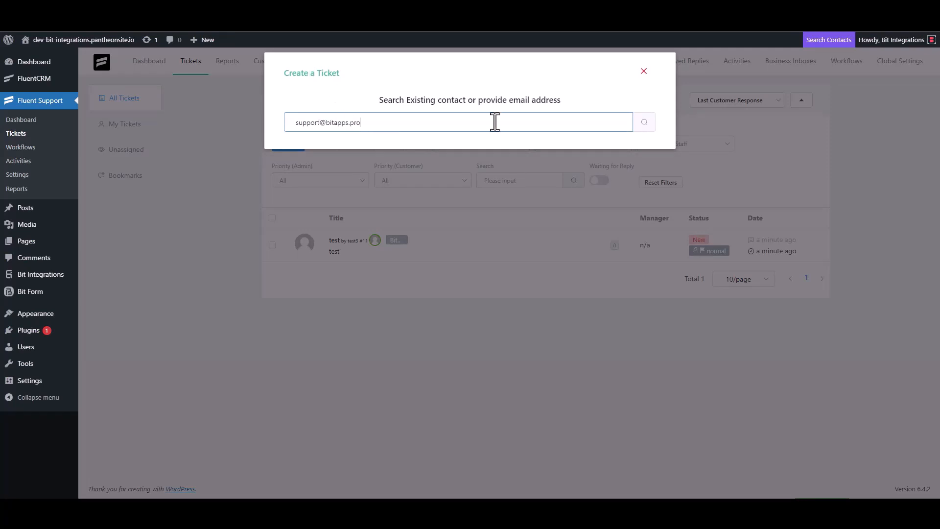
{"action": "left_click", "coordinate": [643, 123]}
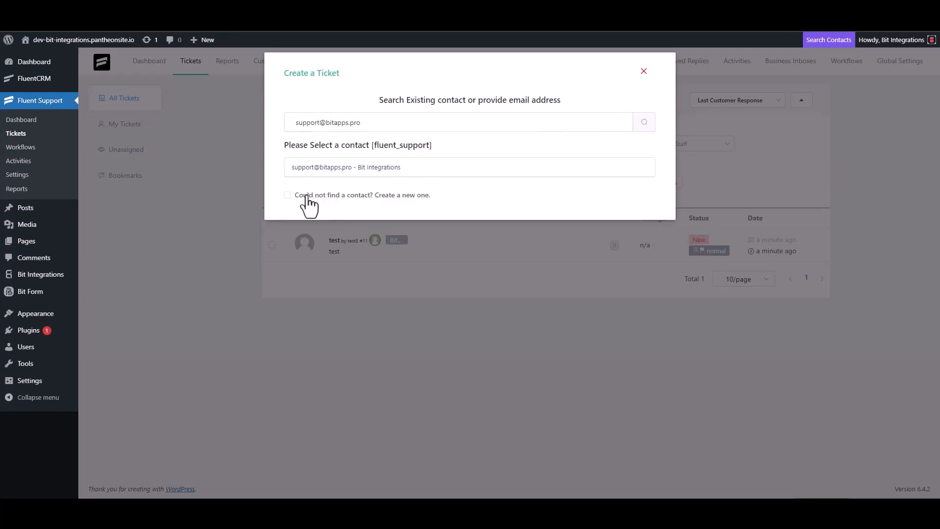
Create a new contact with first name 'Bit Integrations' and the support e-mail address
{"action": "left_click", "coordinate": [309, 204]}
{"action": "left_click", "coordinate": [309, 195]}
{"action": "type", "text": "B"}
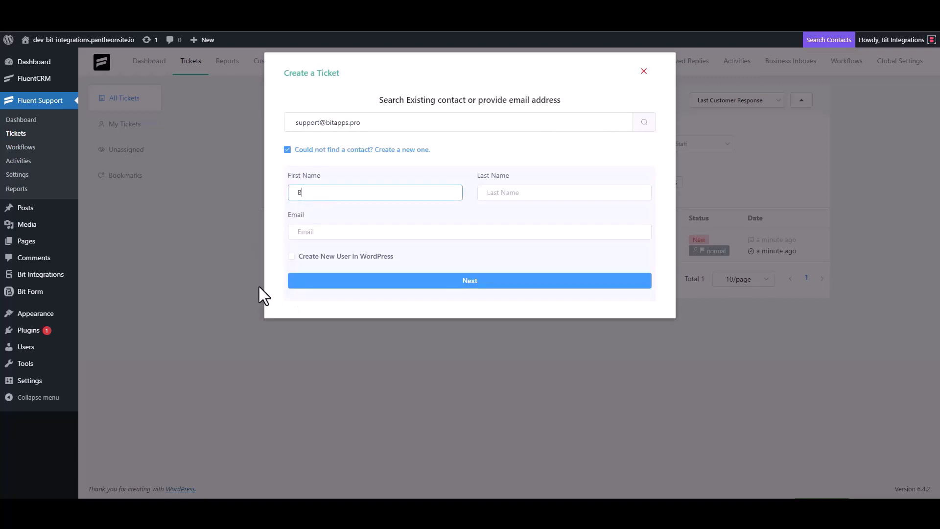
{"action": "type", "text": "it Integrations"}
{"action": "left_click", "coordinate": [327, 234]}
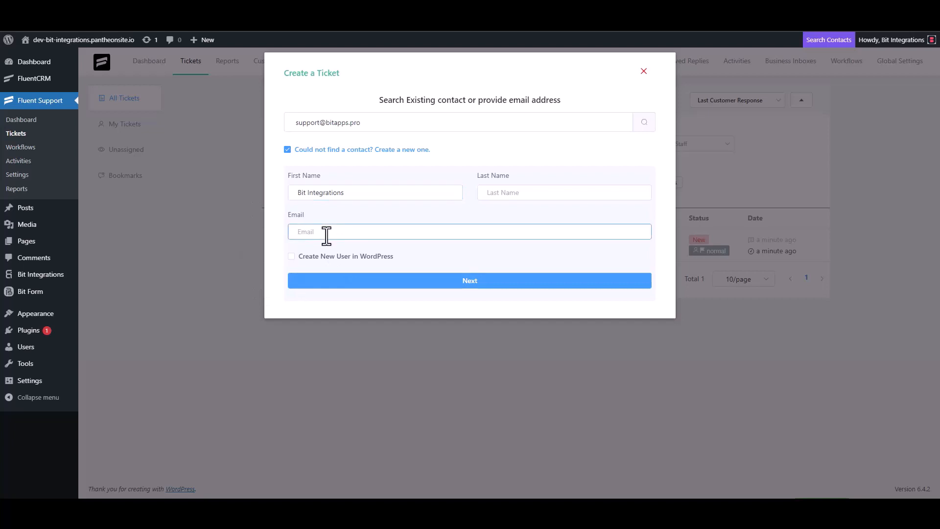
{"action": "left_click", "coordinate": [472, 285]}
Clear the trial text 'test' and 't' from the subject and details fields
{"action": "left_click", "coordinate": [336, 177]}
{"action": "type", "text": "test"}
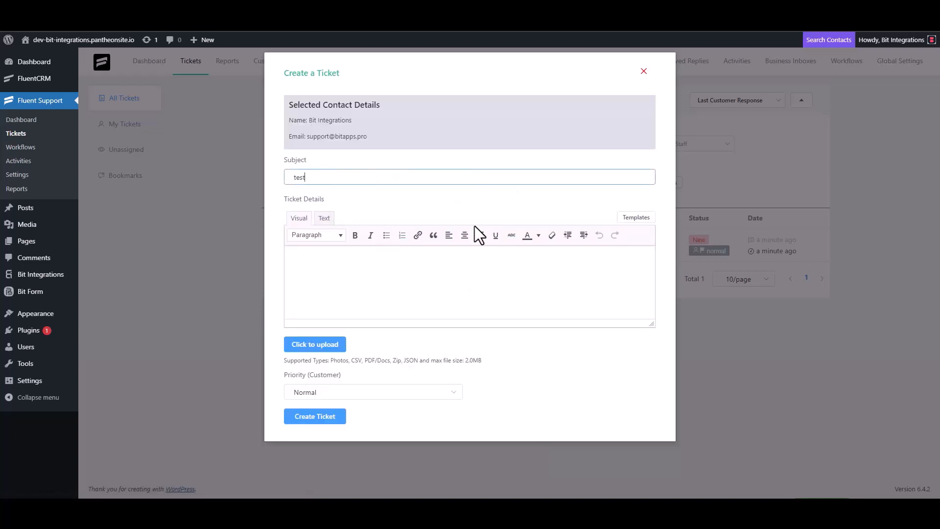
{"action": "left_click", "coordinate": [326, 277]}
{"action": "type", "text": "t"}
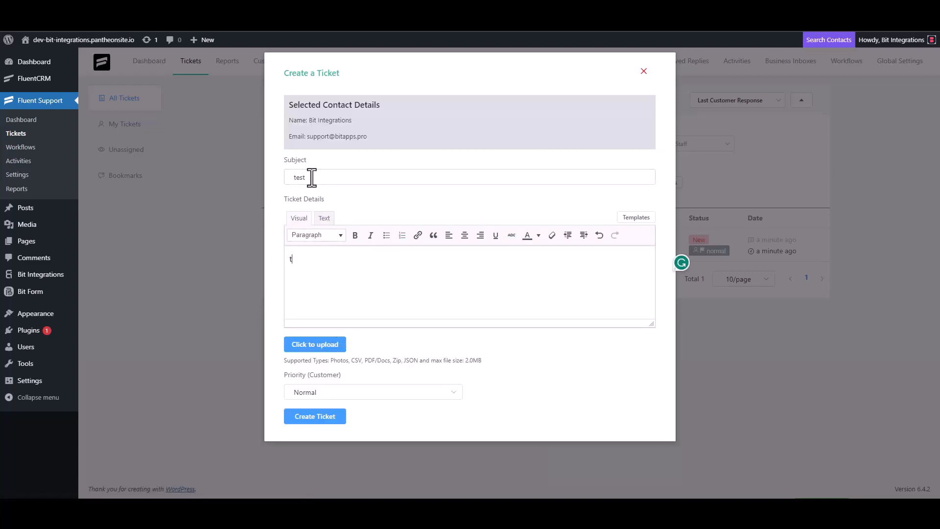
{"action": "double_click", "coordinate": [312, 177]}
{"action": "key", "text": "BackSpace"}
{"action": "left_click", "coordinate": [313, 271]}
{"action": "key", "text": "BackSpace"}
Enter 'Bit Integrations' as subject, paste it into the details, and create the ticket
{"action": "left_click", "coordinate": [324, 178]}
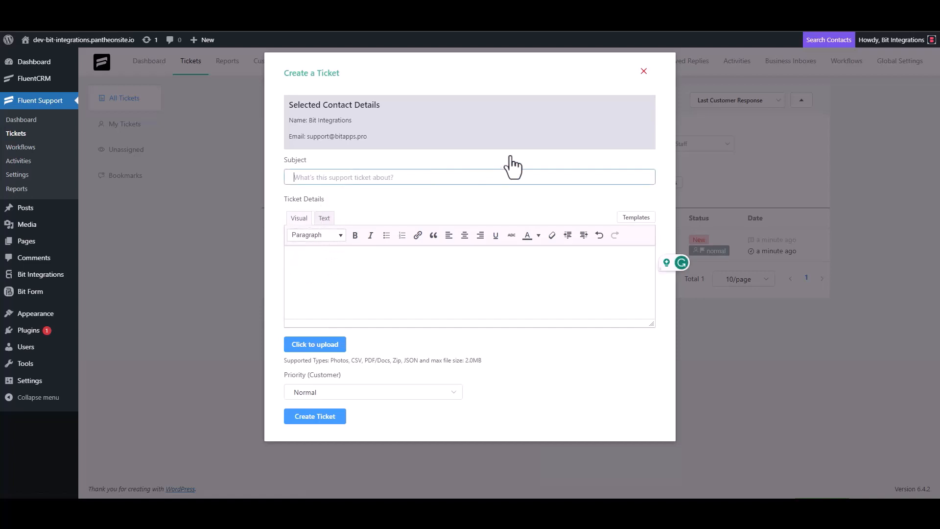
{"action": "type", "text": "Bit Integ"}
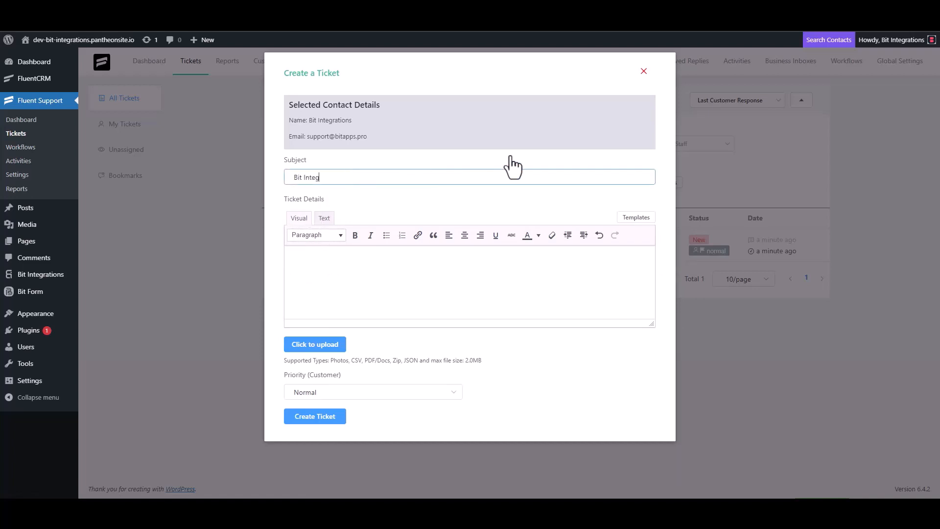
{"action": "type", "text": "rations"}
{"action": "triple_click", "coordinate": [356, 181]}
{"action": "key", "text": "ctrl+c"}
{"action": "left_click", "coordinate": [336, 259]}
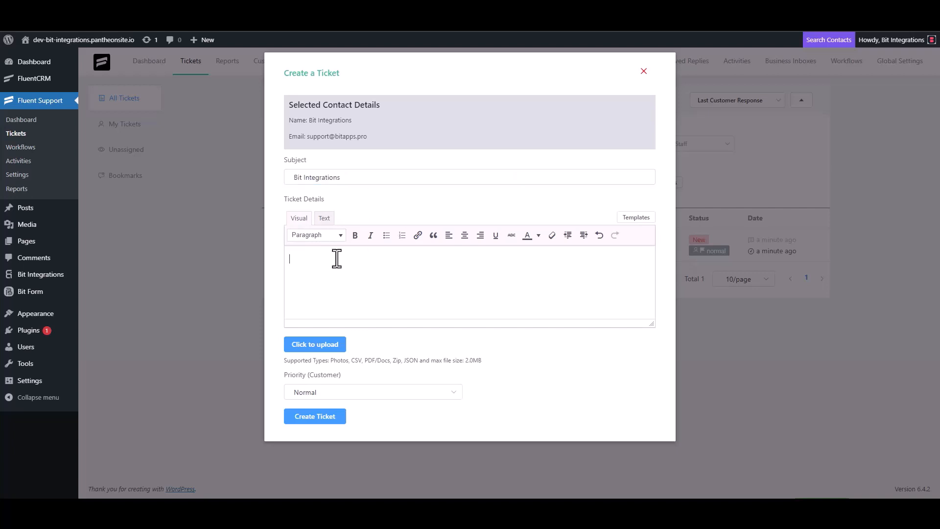
{"action": "key", "text": "ctrl+v"}
{"action": "left_click", "coordinate": [323, 417]}
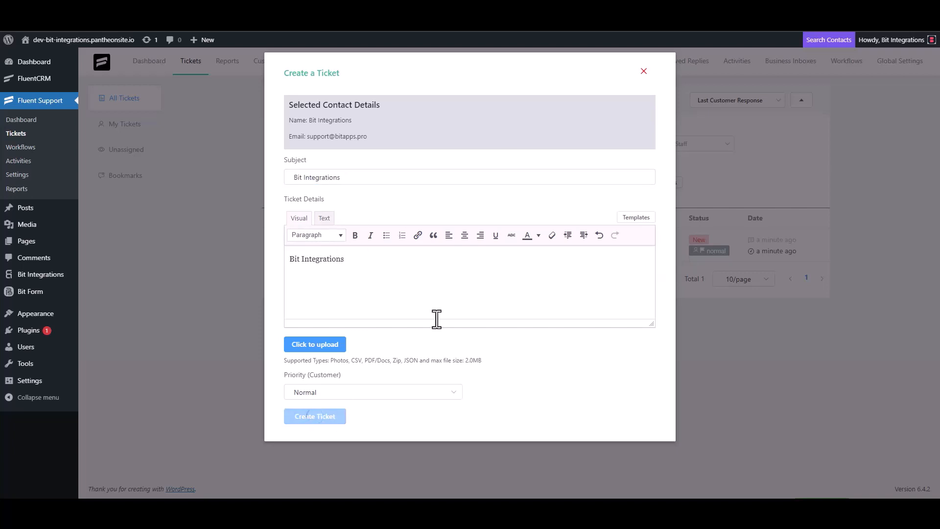